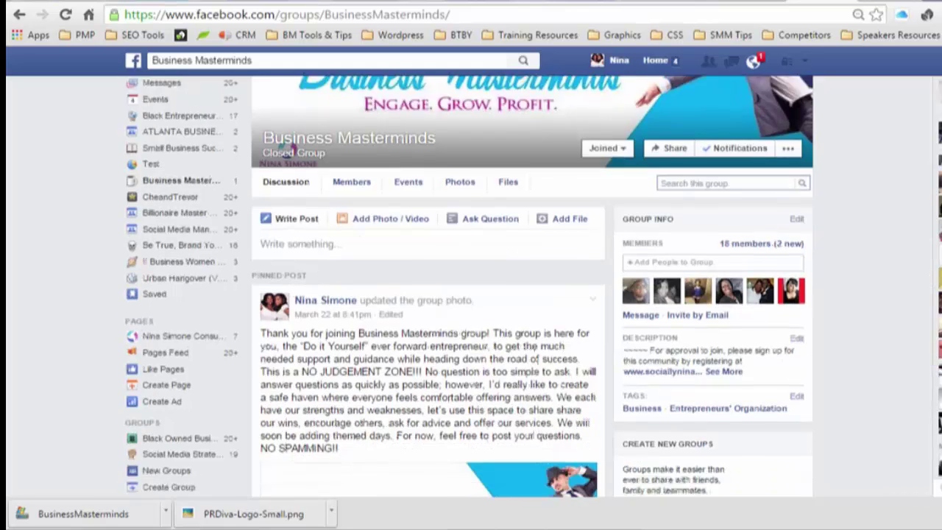
Open the Jam With Jessica page from the shared link preview in the comment
scroll(431, 287, down, 5)
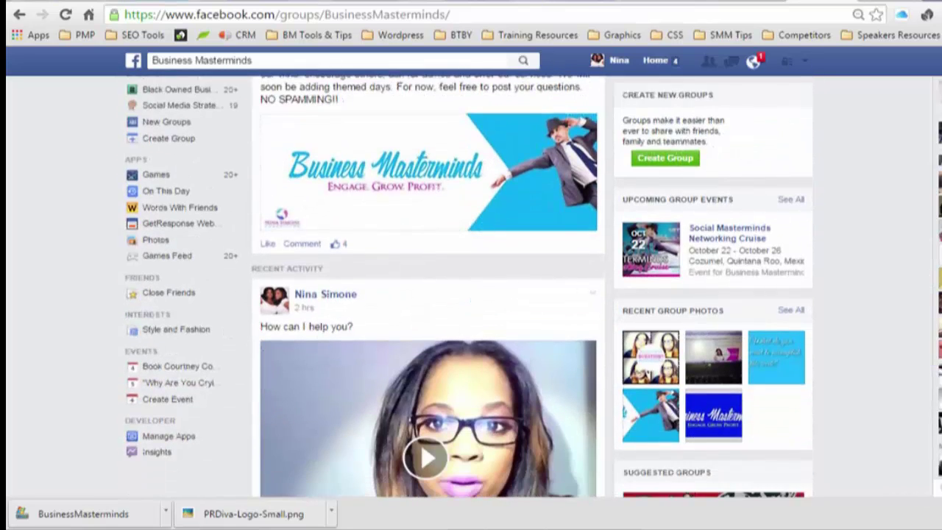
scroll(431, 287, down, 2)
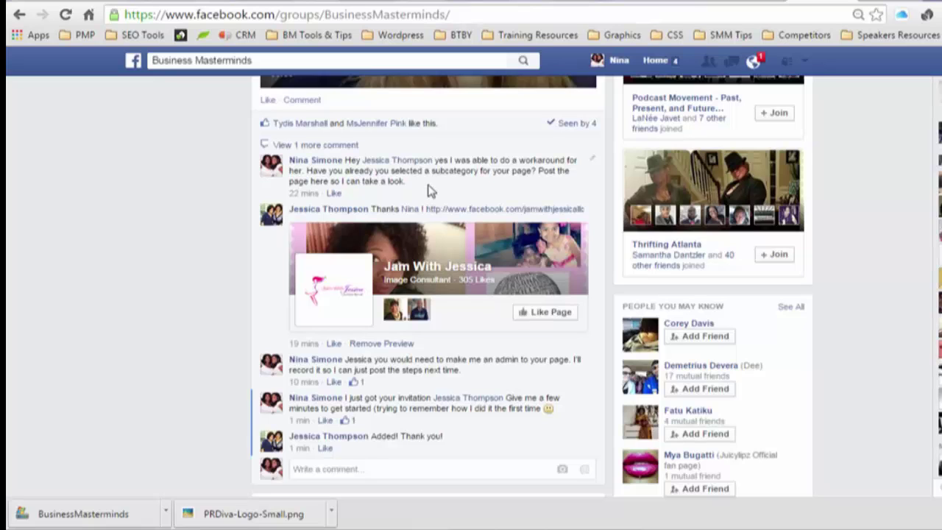
click(422, 253)
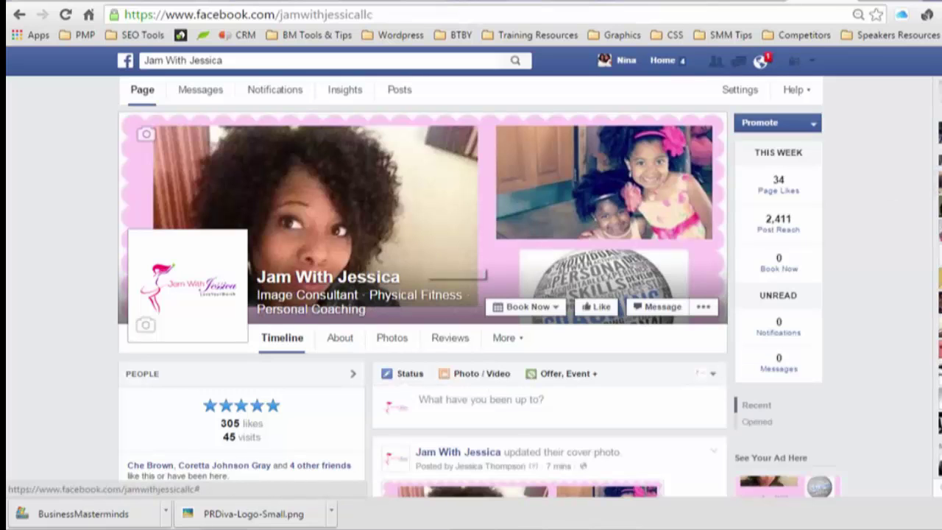
Scroll the timeline and highlight the Personal Coaching category under the page name
scroll(423, 294, down, 1)
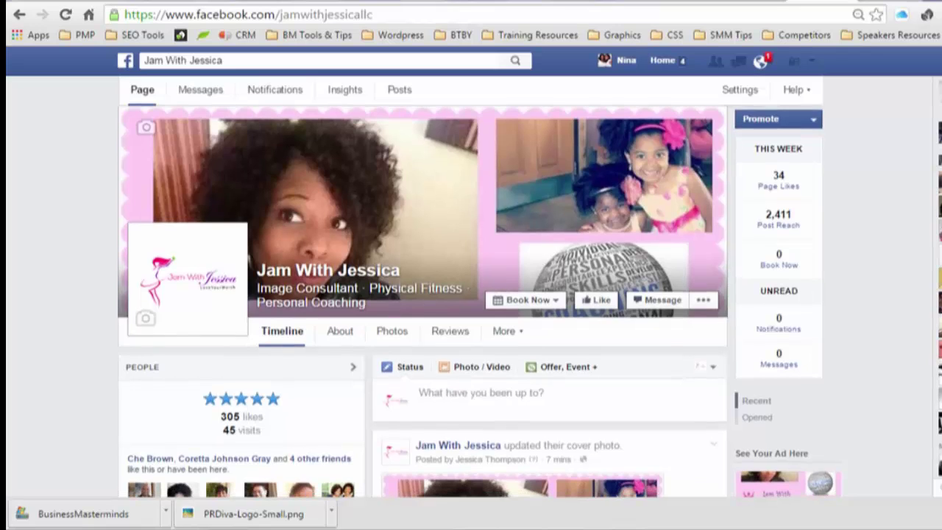
scroll(423, 295, down, 2)
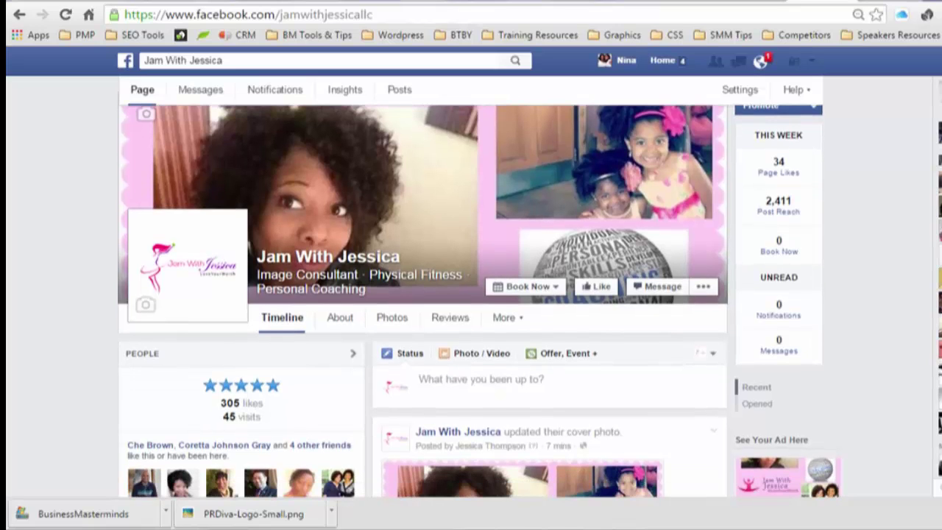
scroll(423, 295, down, 2)
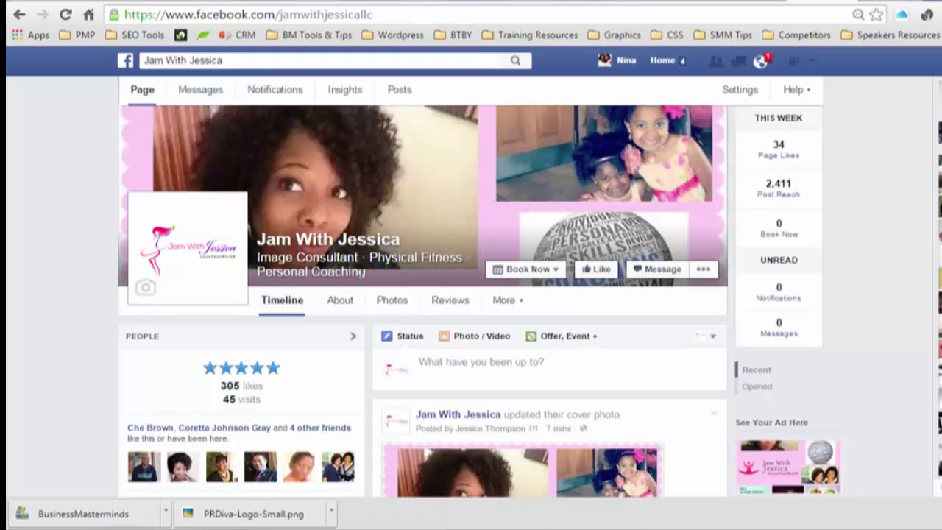
drag(366, 271, 300, 272)
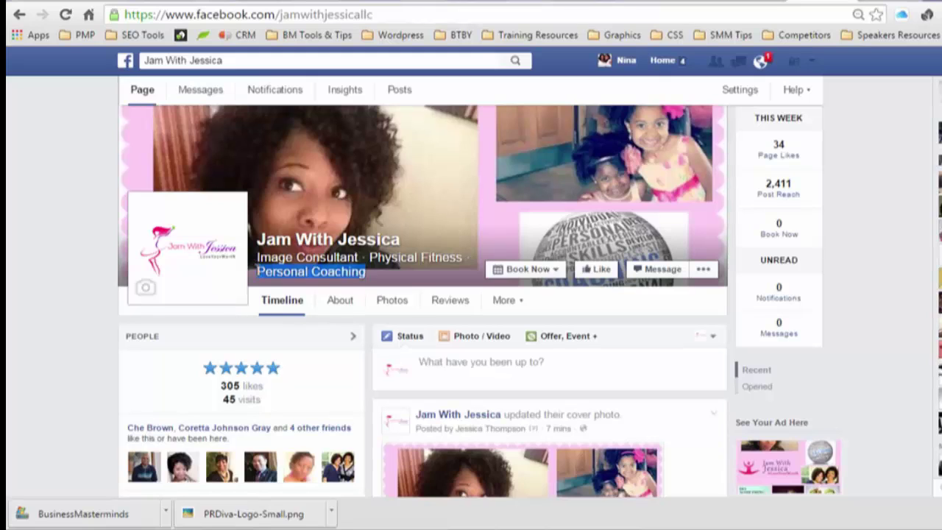
click(278, 270)
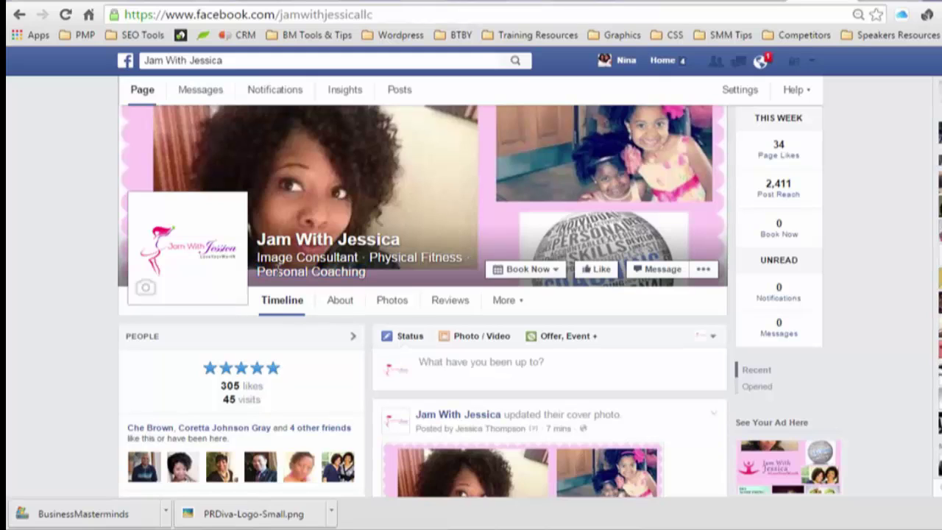
View the page's About overview and Page Info, then show recent notifications
click(351, 305)
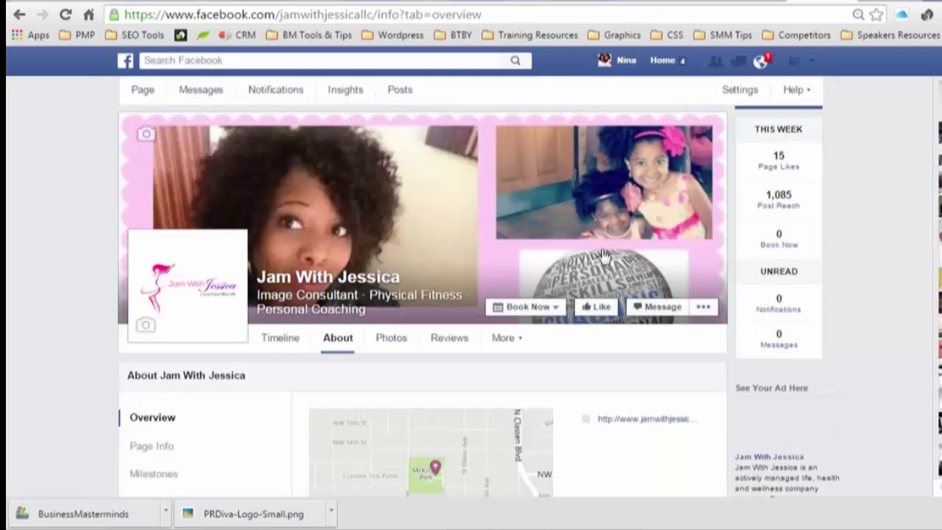
scroll(603, 254, down, 2)
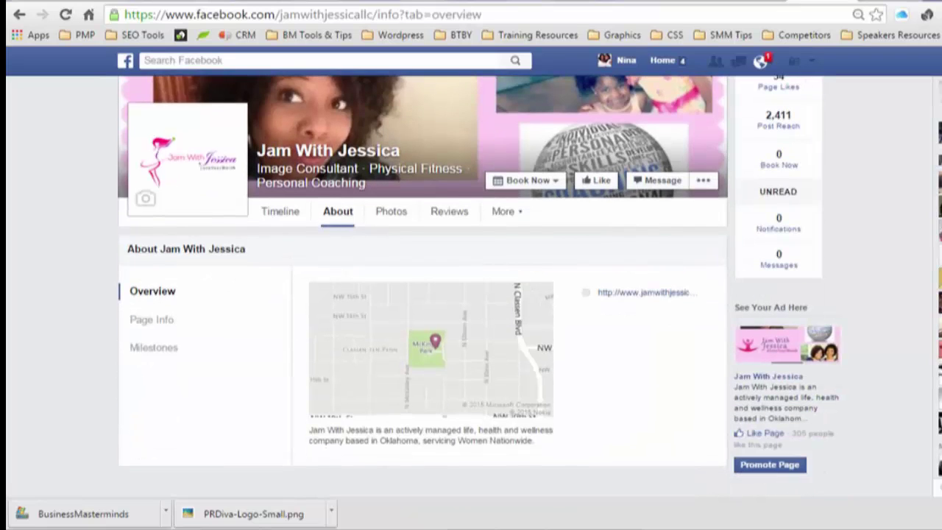
scroll(423, 287, down, 1)
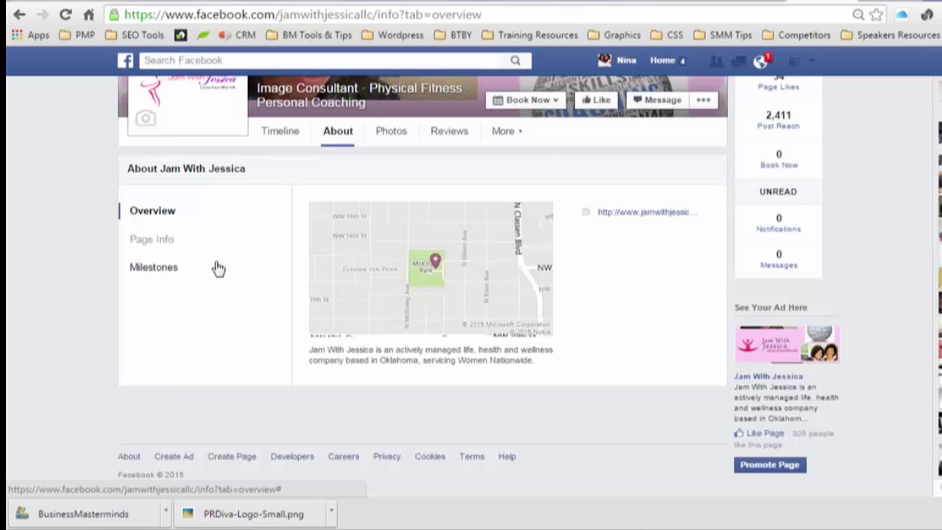
click(195, 252)
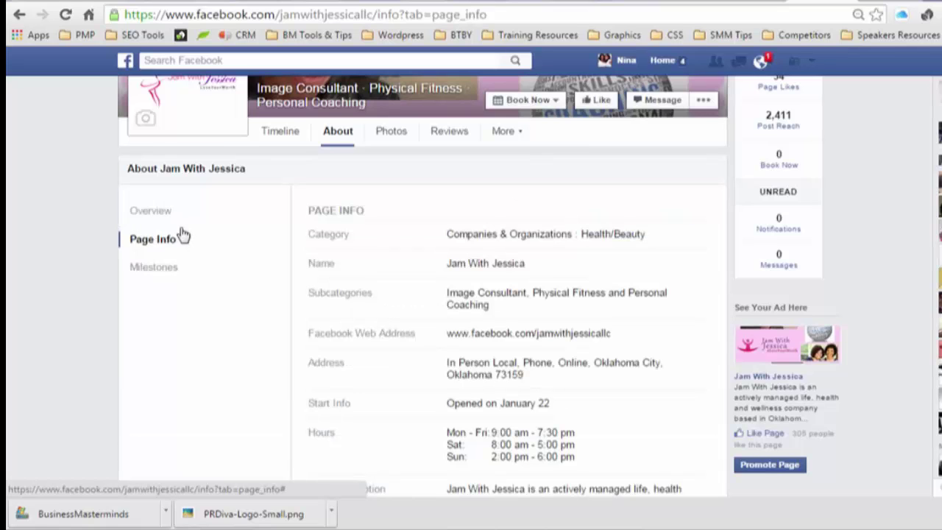
click(177, 219)
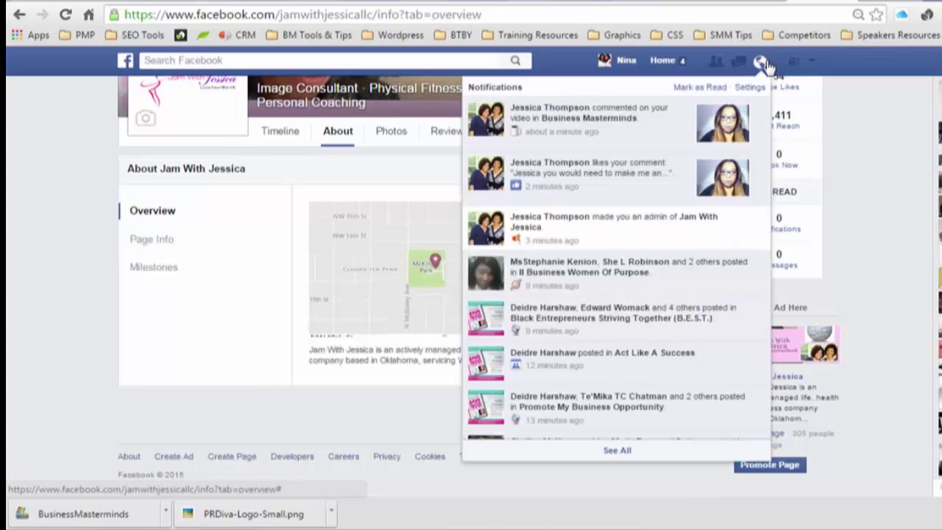
click(761, 62)
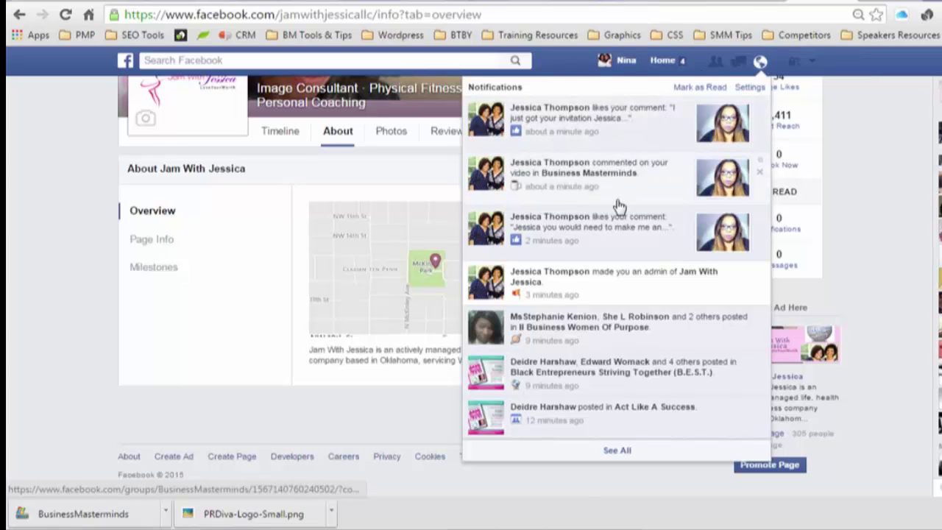
Open the page as admin and view Page Info showing Companies & Organizations : Health/Beauty
click(617, 282)
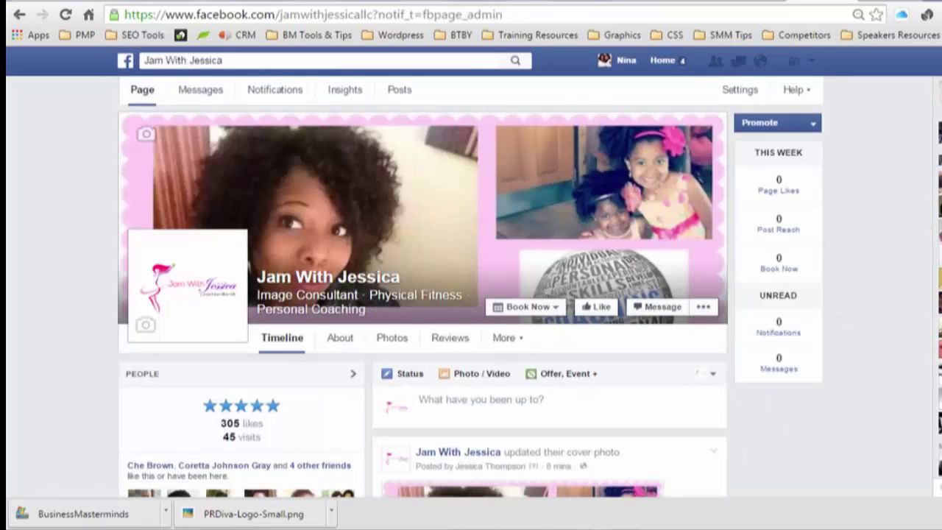
scroll(425, 301, down, 3)
scroll(575, 340, up, 2)
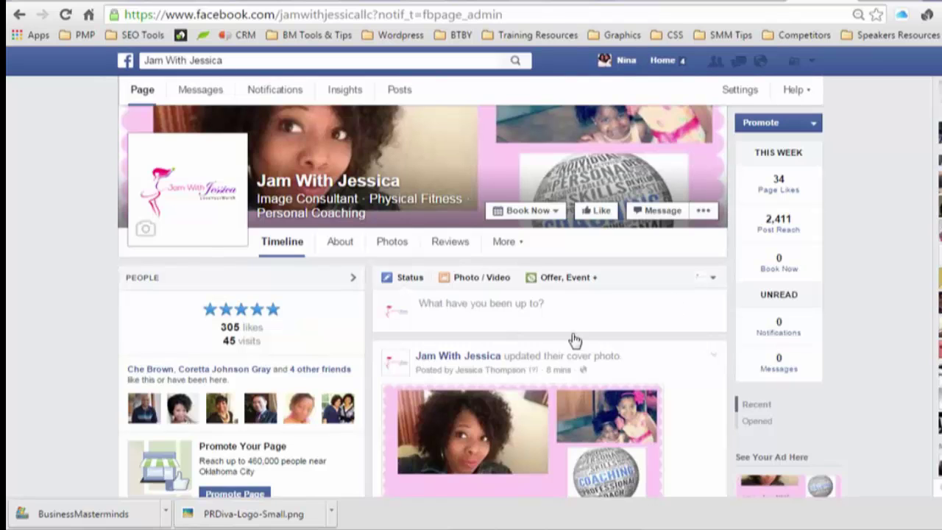
click(346, 249)
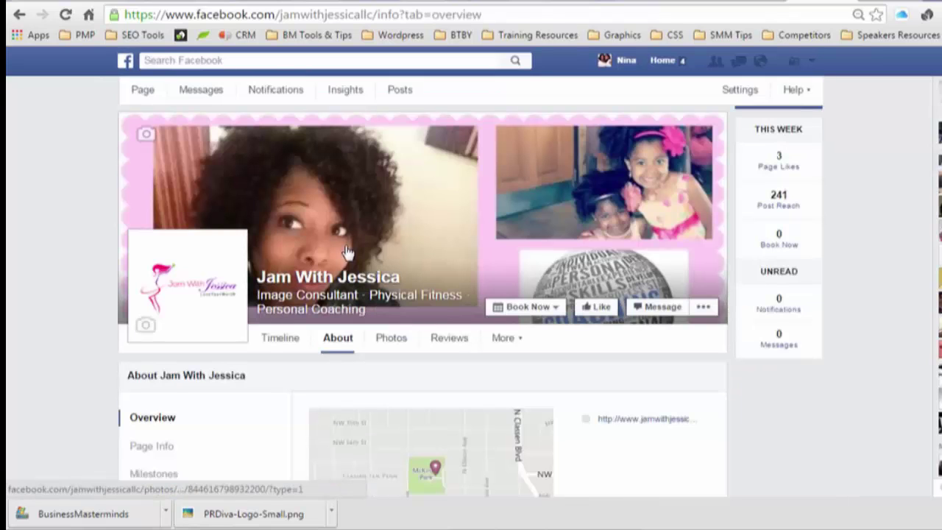
scroll(423, 294, down, 2)
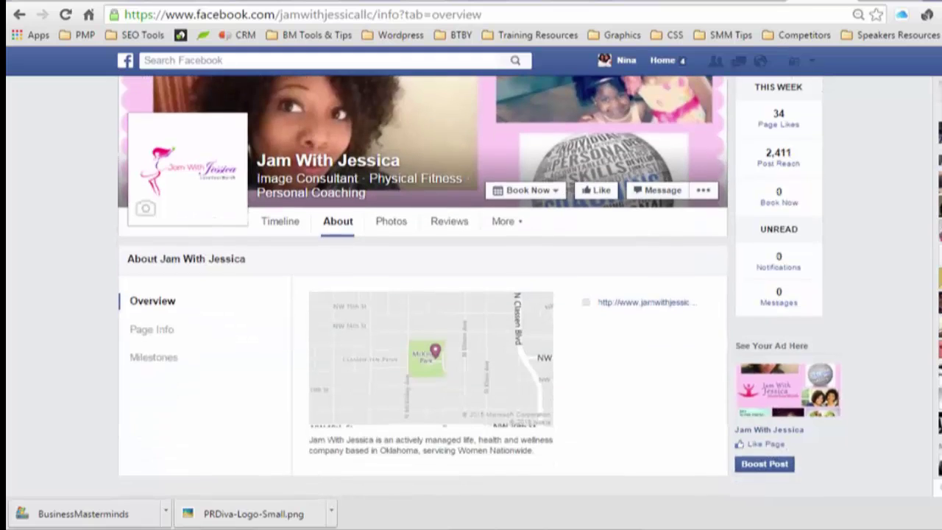
click(203, 331)
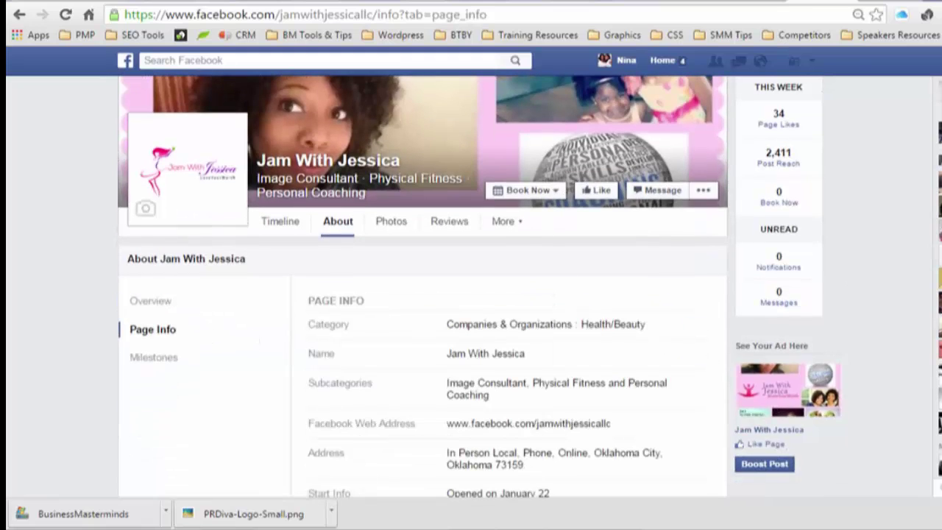
scroll(423, 294, down, 1)
scroll(423, 295, down, 2)
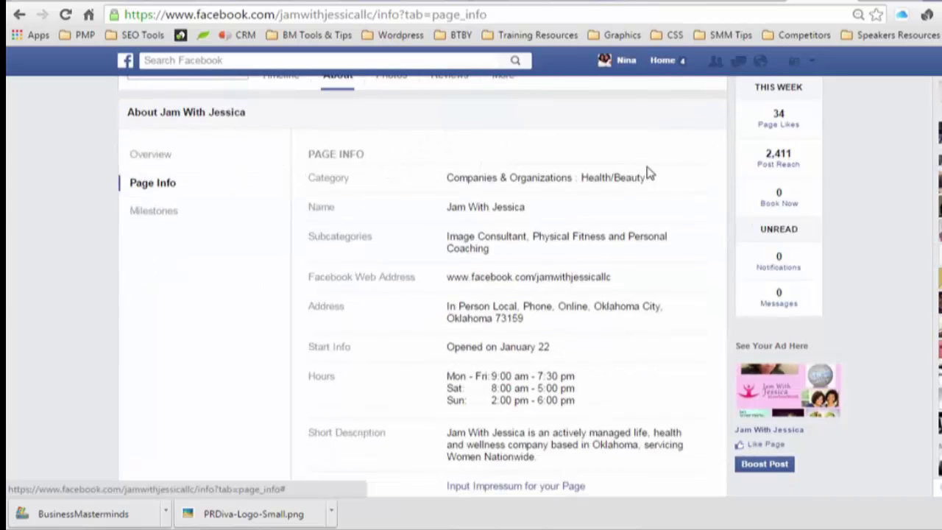
Change the page category to People : Public Figure and save it
click(692, 182)
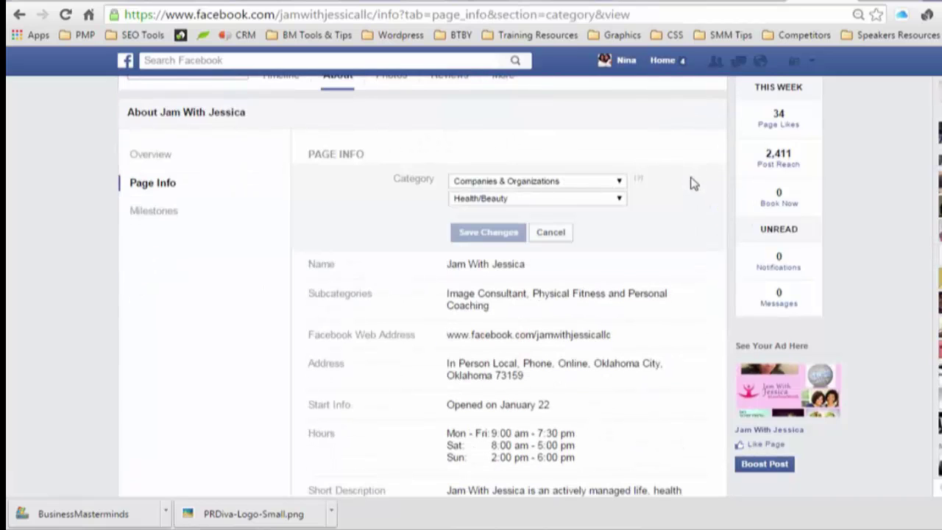
click(620, 182)
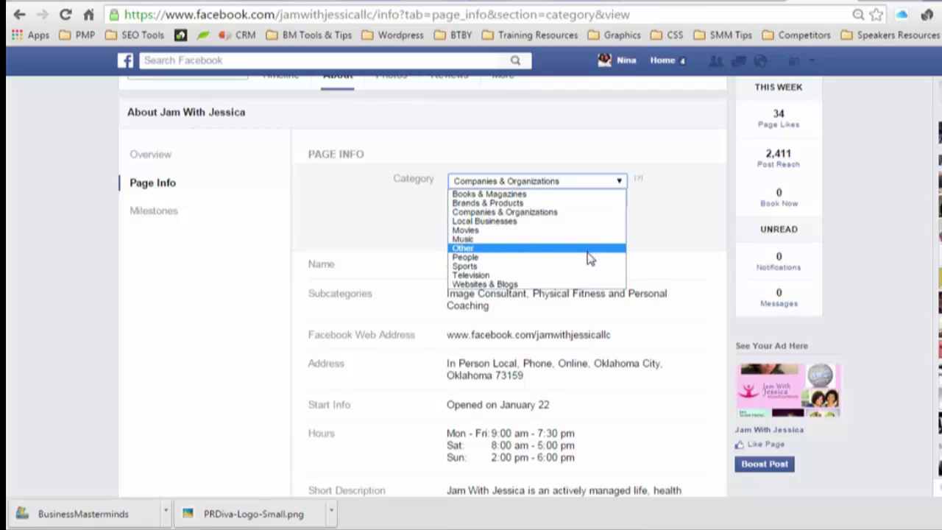
click(590, 258)
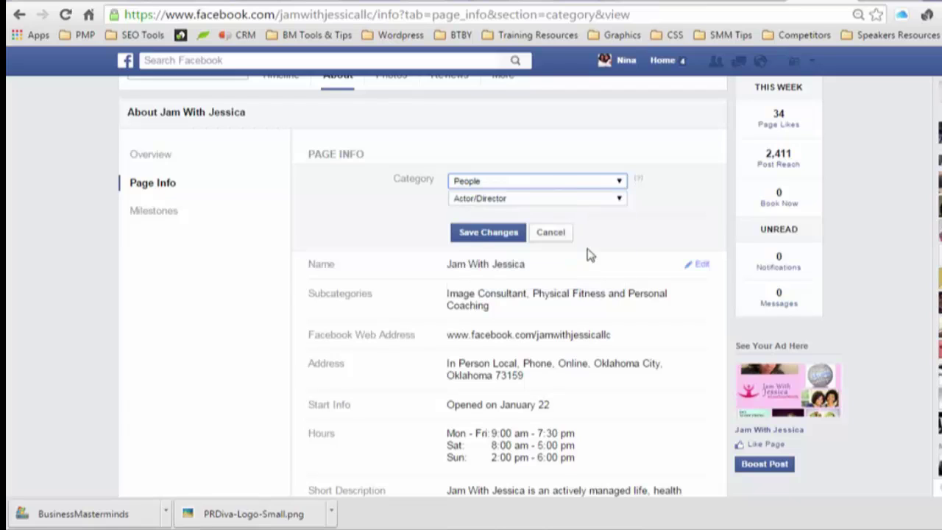
click(591, 199)
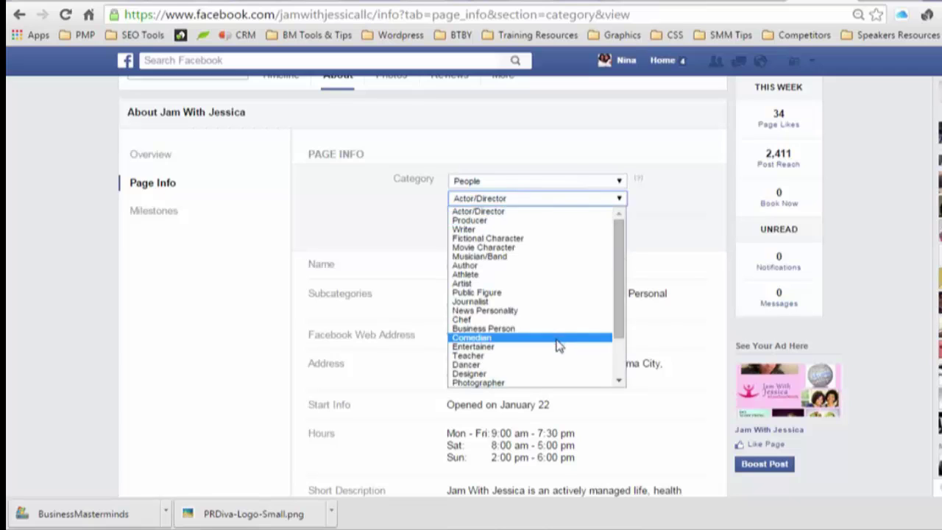
drag(617, 315, 616, 346)
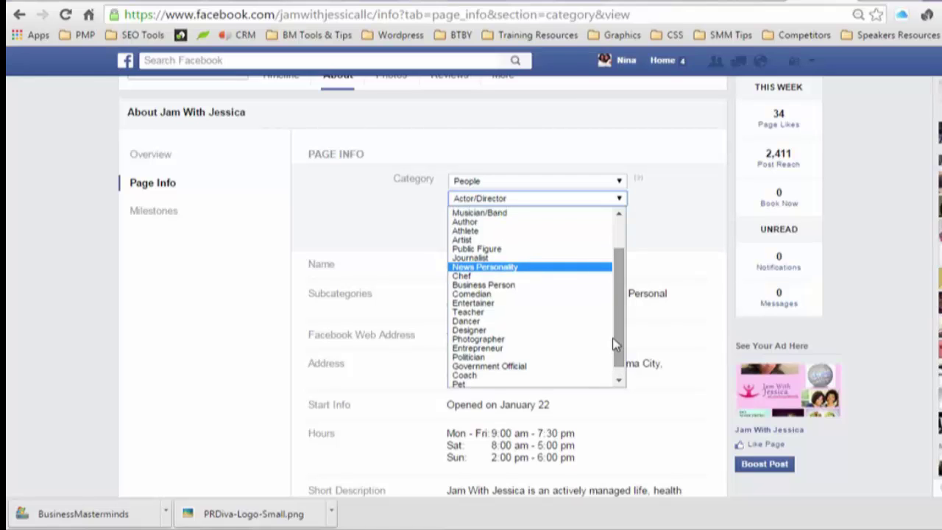
click(569, 254)
click(496, 232)
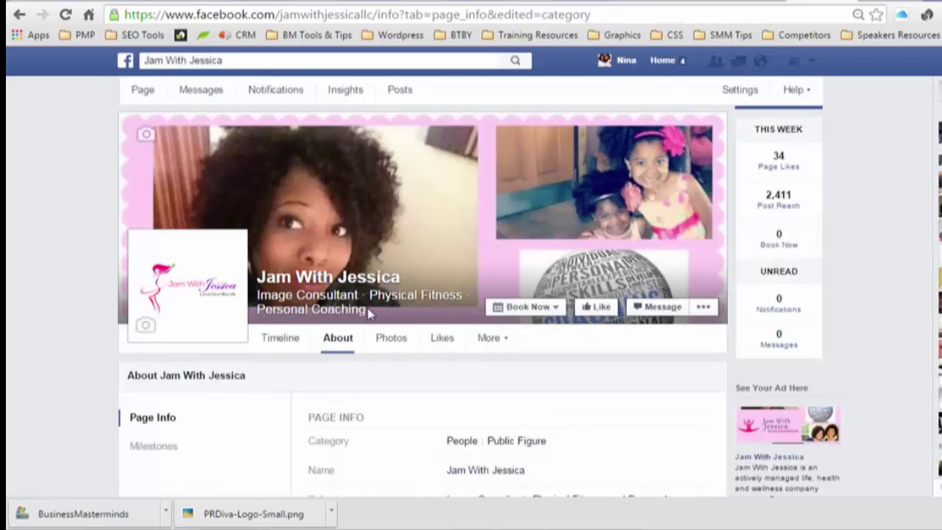
click(312, 20)
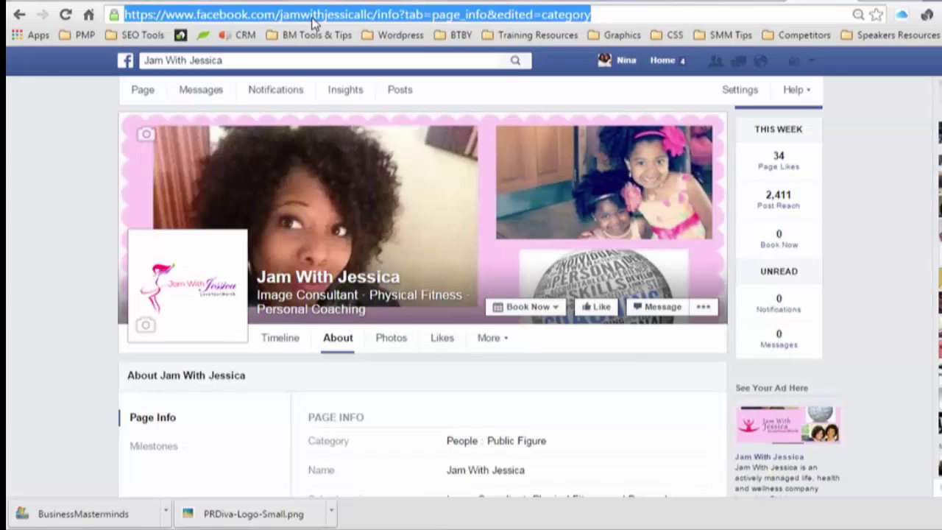
key(Return)
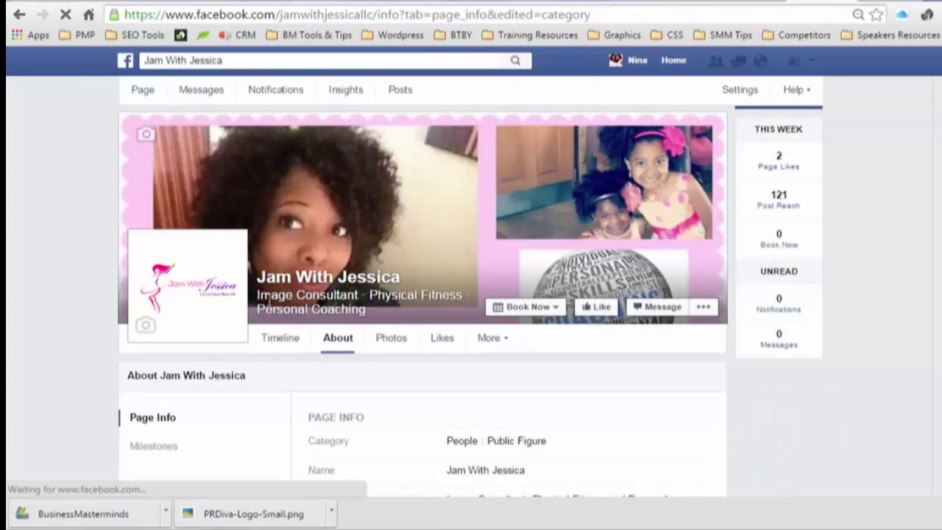
triple_click(366, 305)
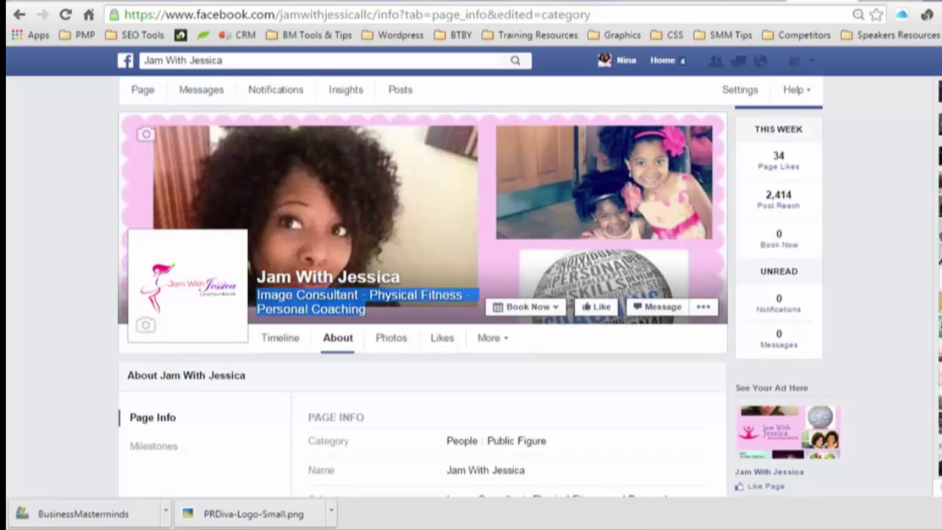
mouse_move(471, 529)
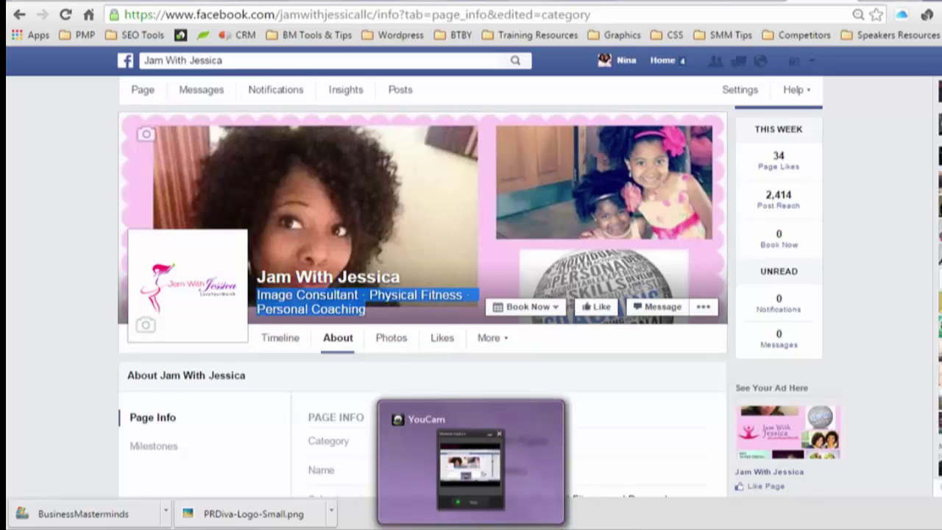
click(471, 529)
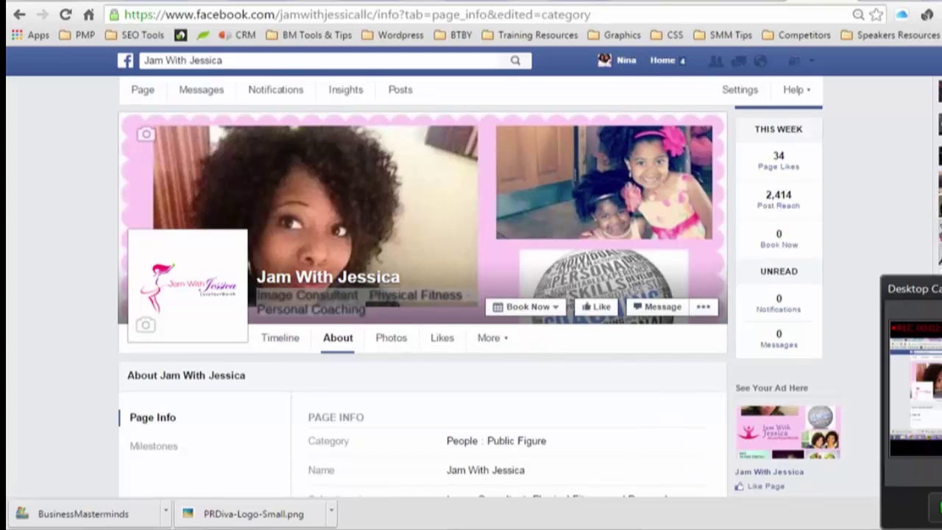
scroll(701, 135, down, 4)
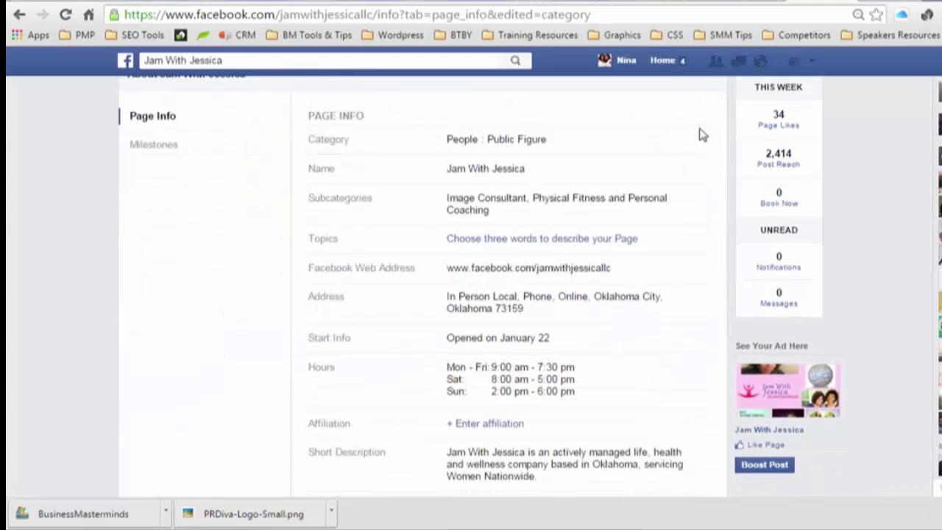
right_click(657, 121)
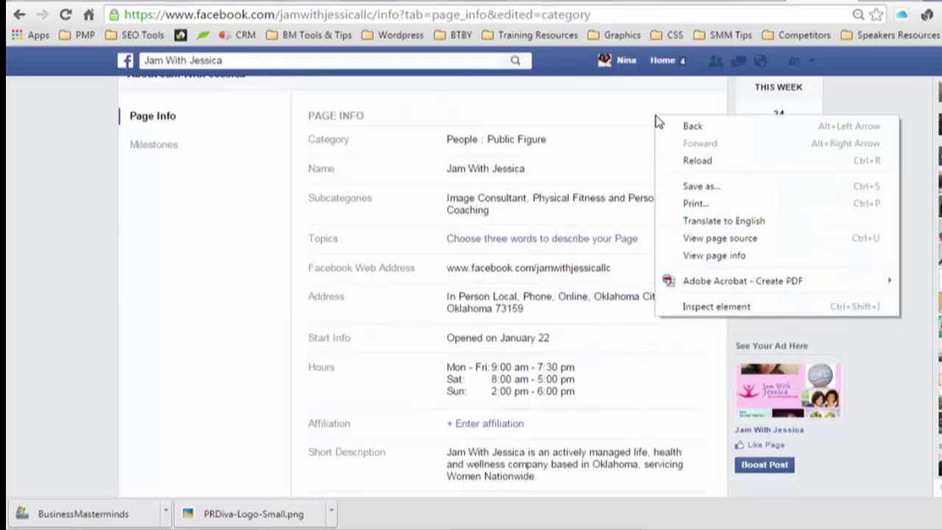
click(596, 212)
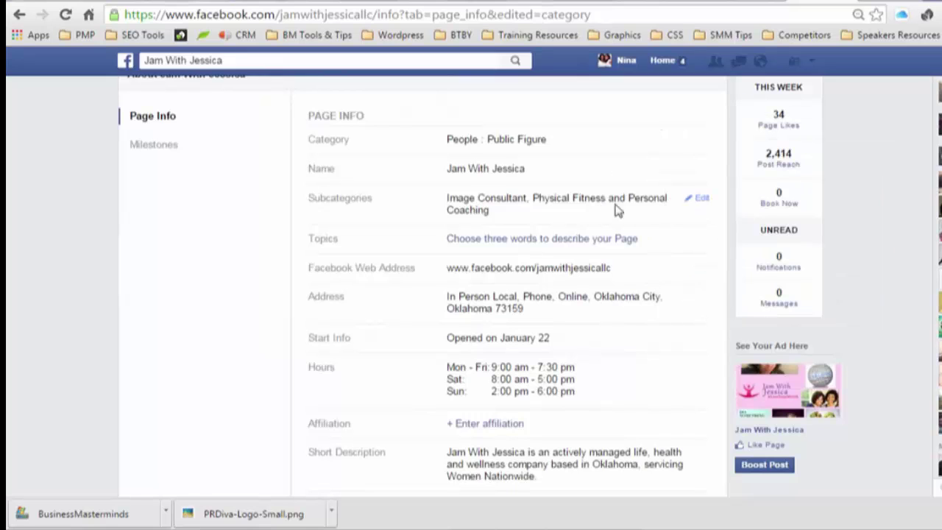
click(704, 200)
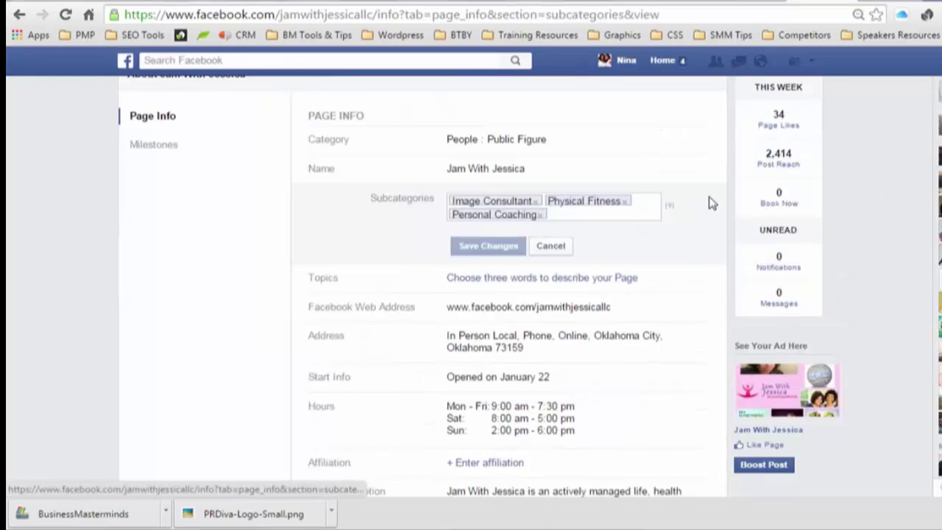
Remove Physical Fitness, Personal Coaching and Image Consultant, then save to trigger the required-subcategory error
click(626, 208)
click(632, 202)
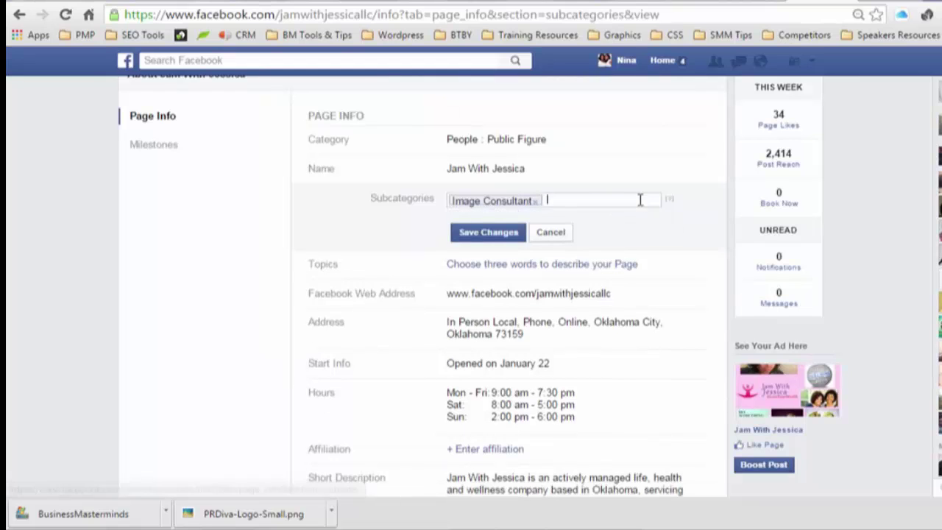
click(537, 202)
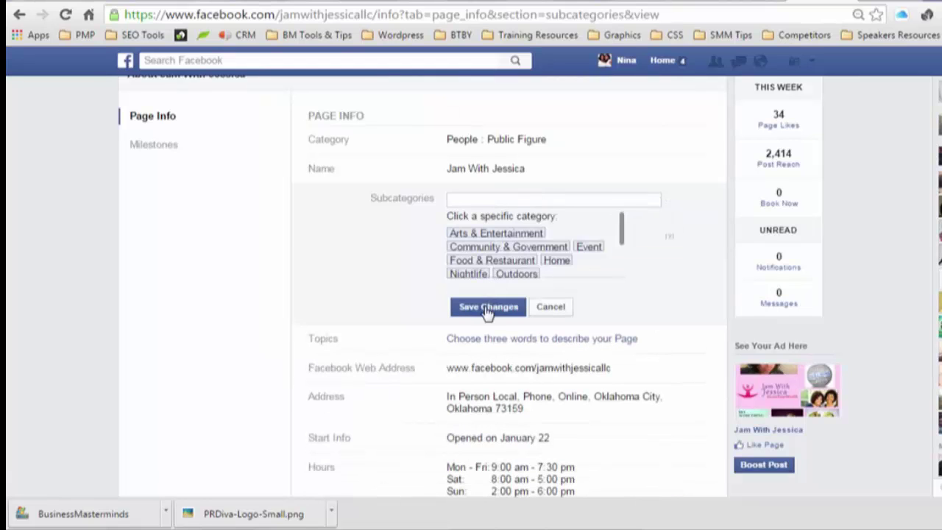
click(486, 309)
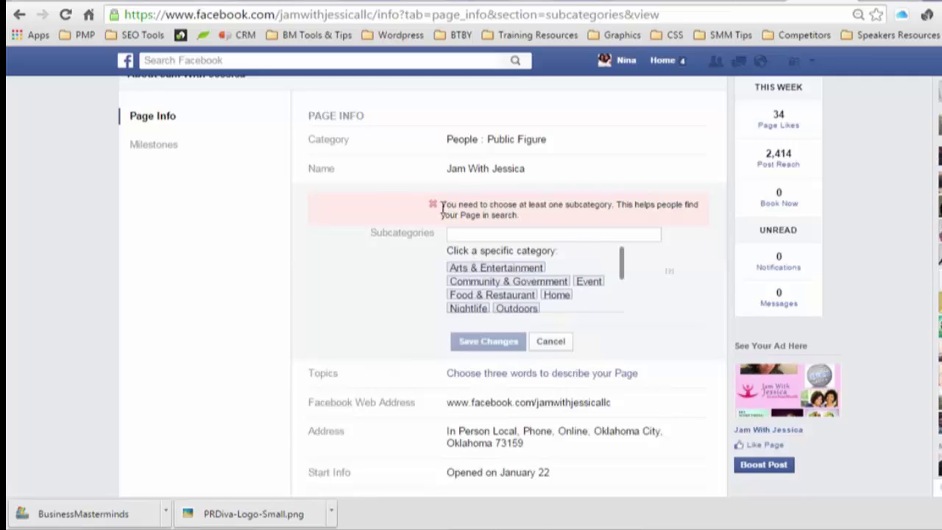
drag(440, 206, 518, 214)
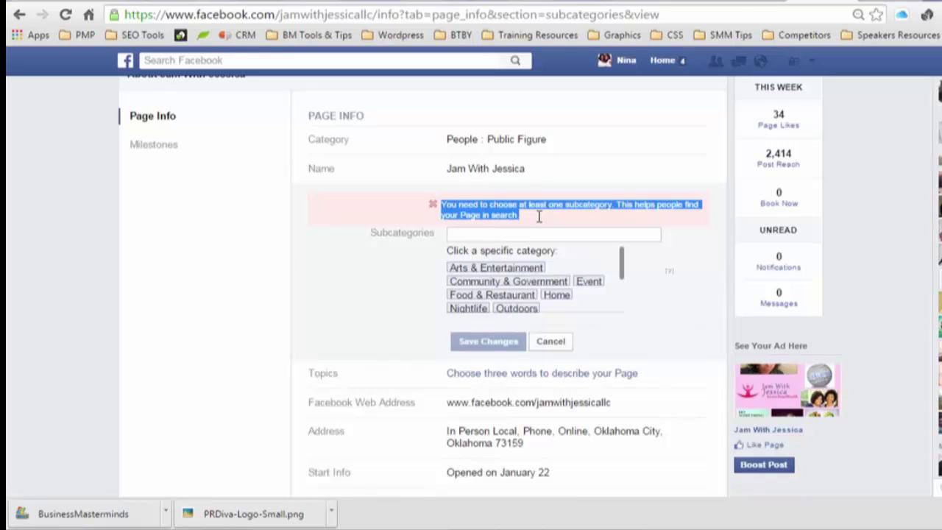
click(538, 221)
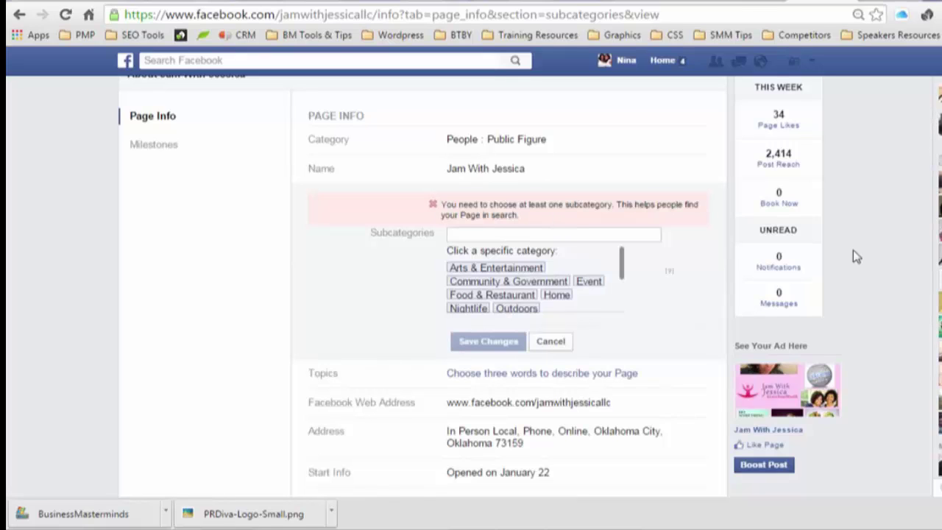
scroll(423, 287, up, 1)
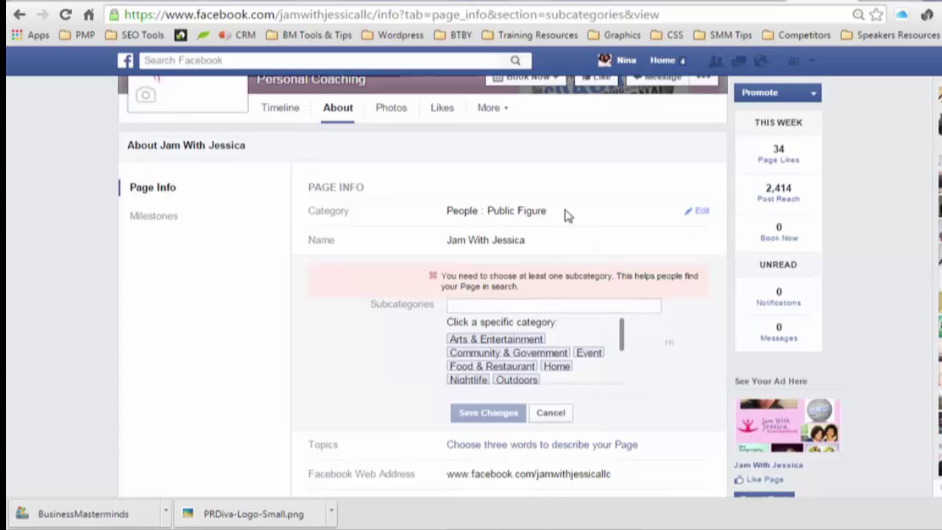
Discard the subcategory edits and save the category as Companies & Organizations : Consulting/Business Services
click(699, 212)
click(583, 122)
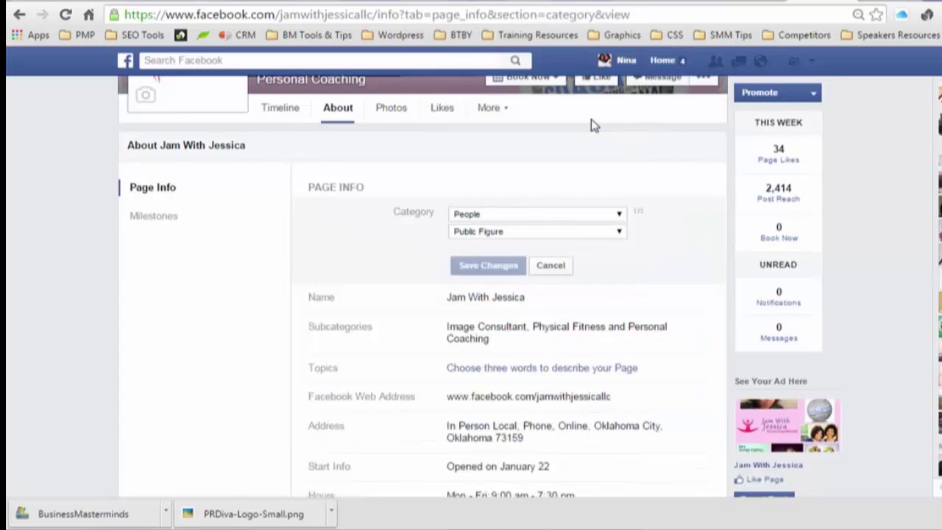
click(564, 213)
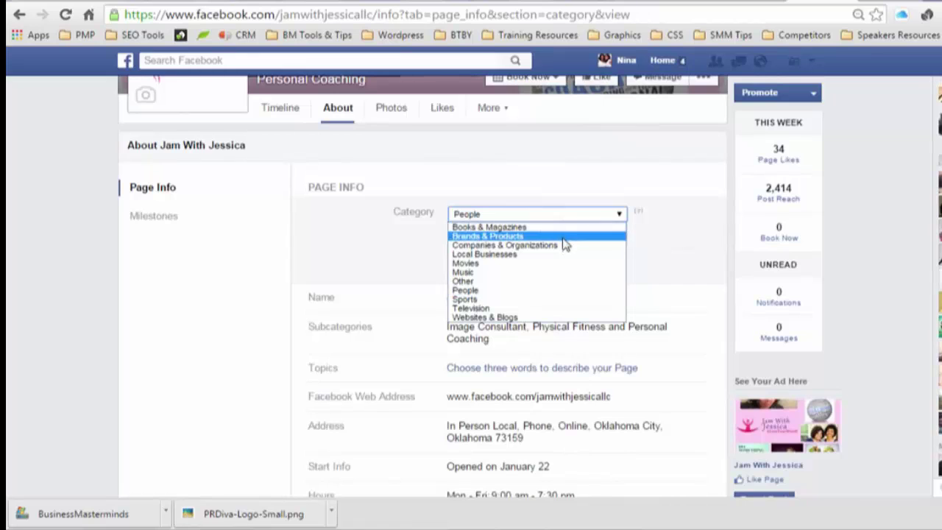
click(564, 246)
click(601, 234)
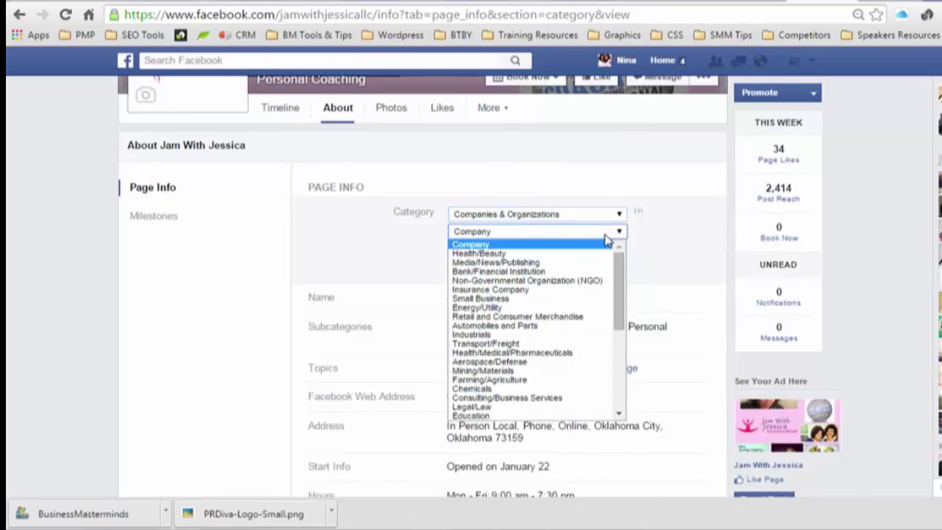
drag(622, 264, 619, 352)
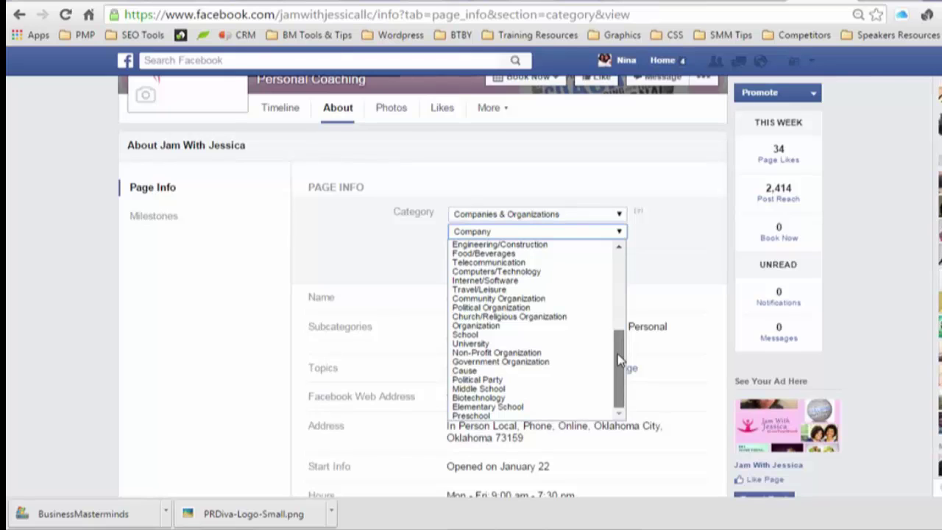
drag(618, 353, 620, 320)
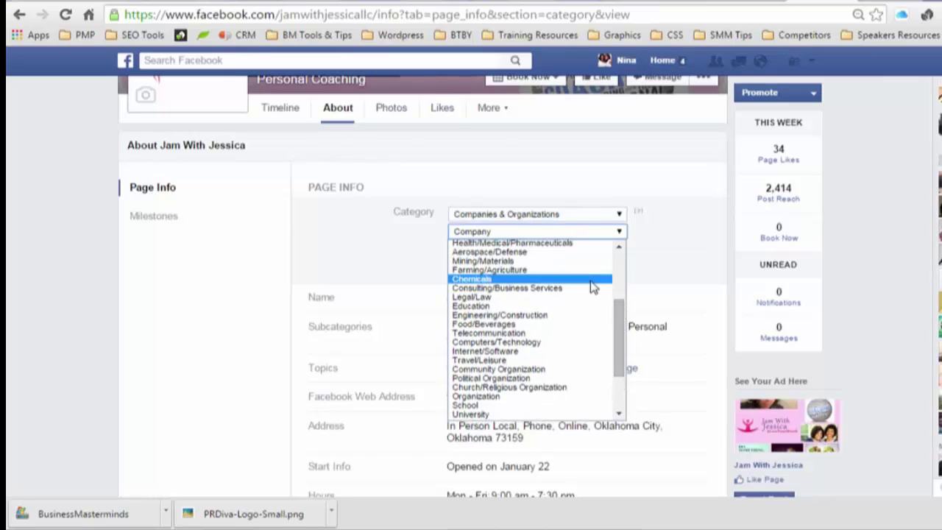
click(593, 292)
click(489, 266)
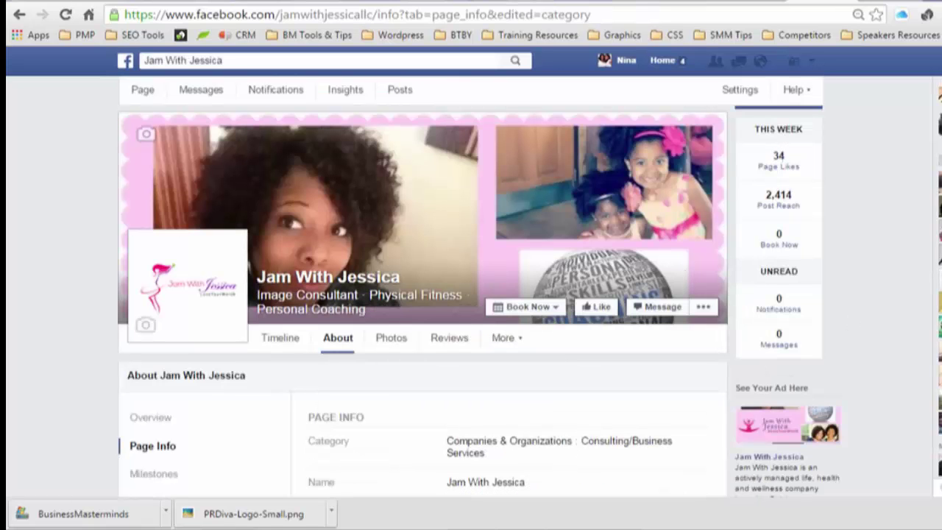
scroll(489, 269, down, 1)
scroll(423, 294, down, 3)
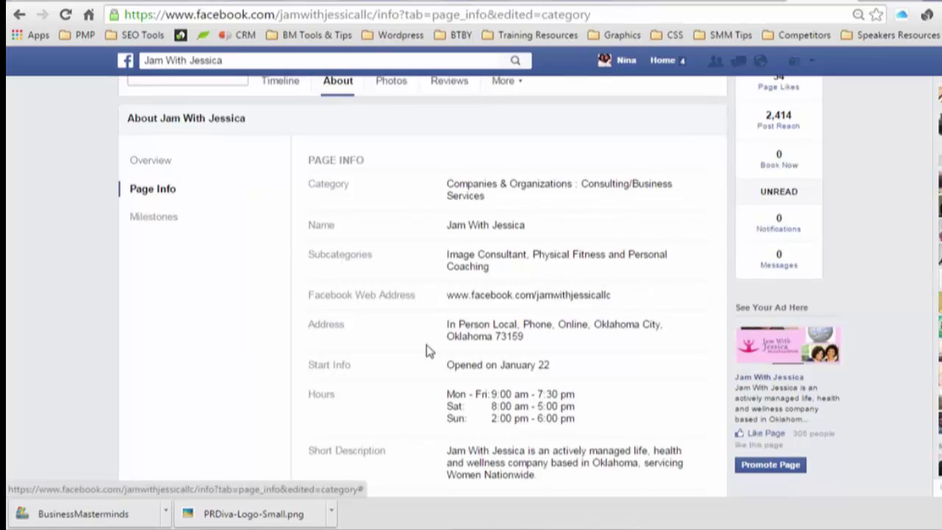
scroll(463, 277, down, 5)
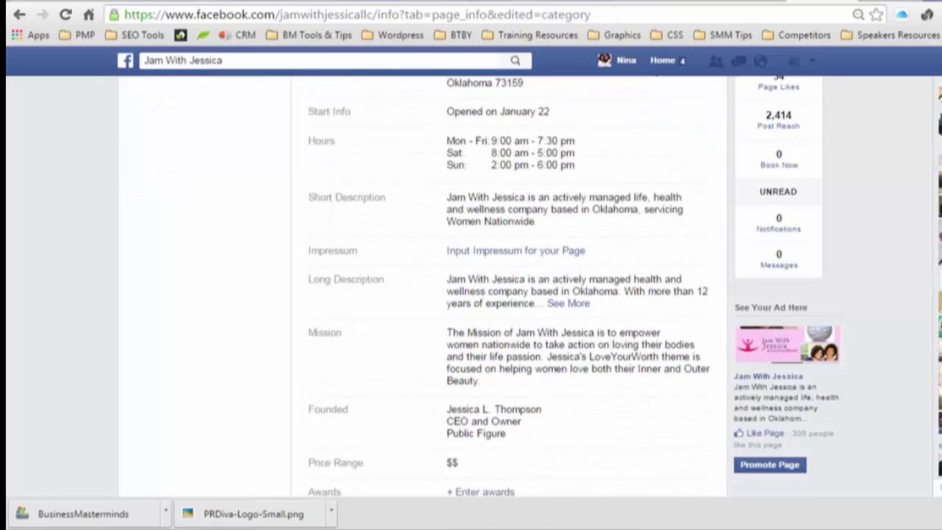
scroll(462, 277, down, 3)
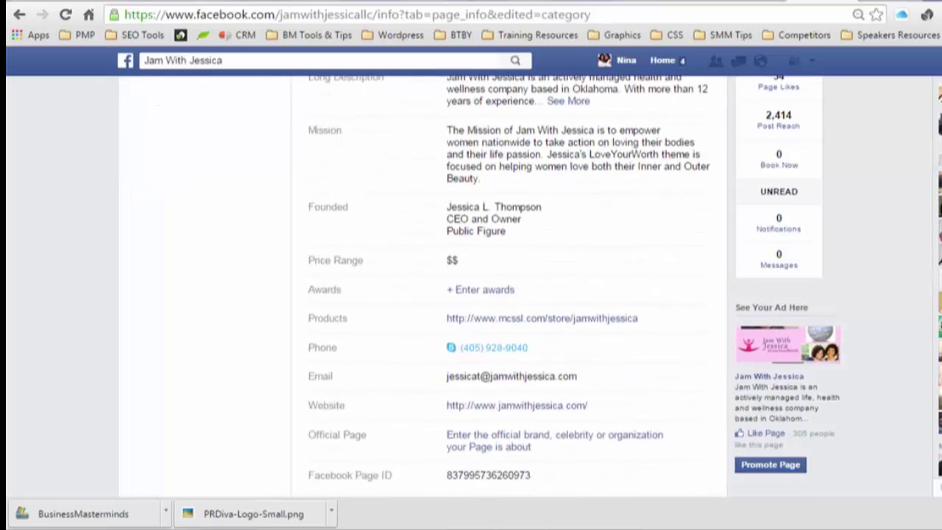
scroll(586, 240, up, 8)
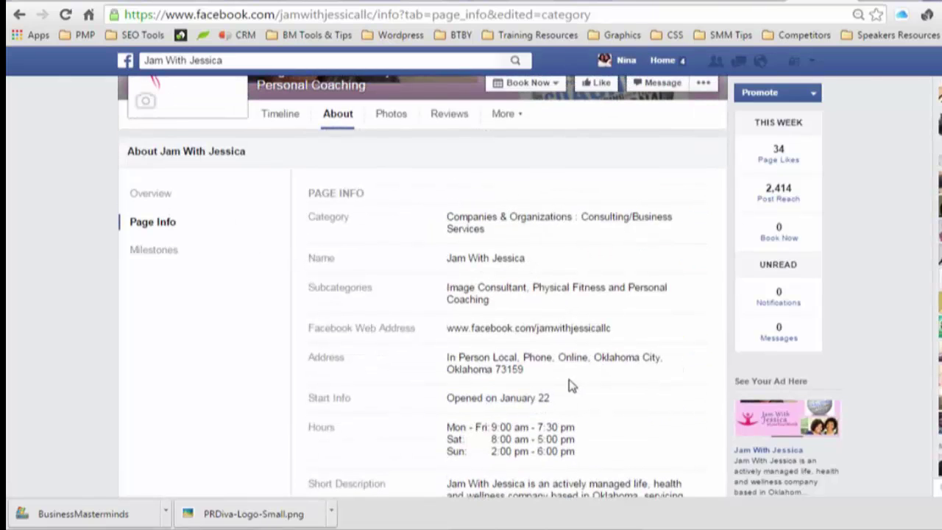
Paste the page address 'In Person Local, Phone, Online, Oklahoma City, Oklahoma 73159' into Notepad, then edit the address
drag(551, 370, 445, 357)
key(ctrl+c)
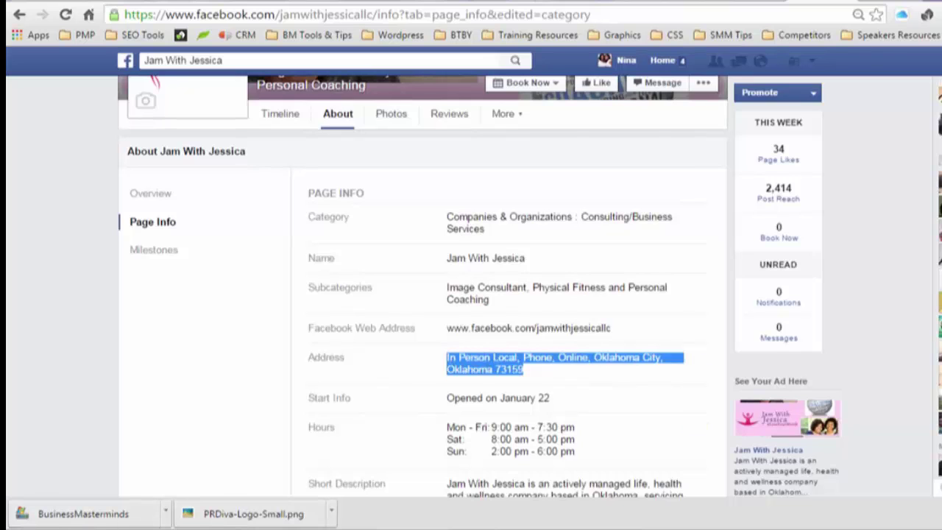
click(660, 465)
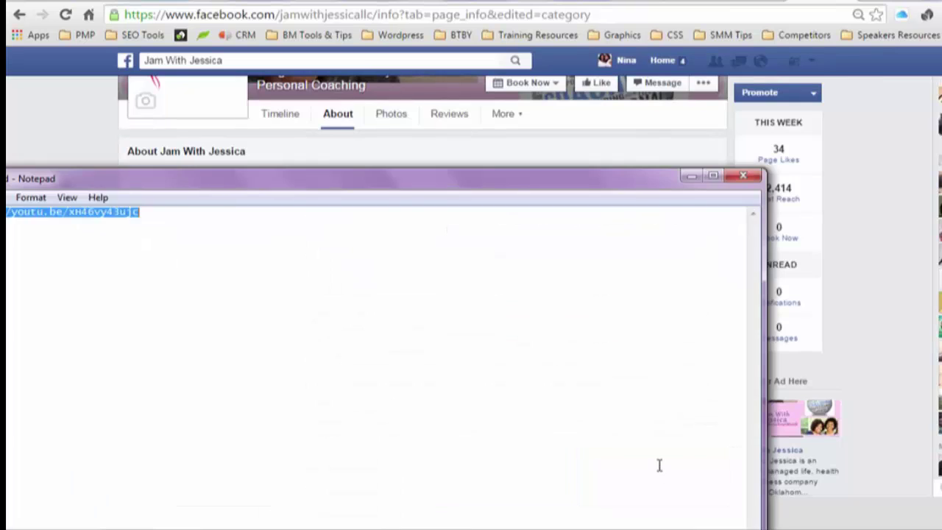
key(ctrl+v)
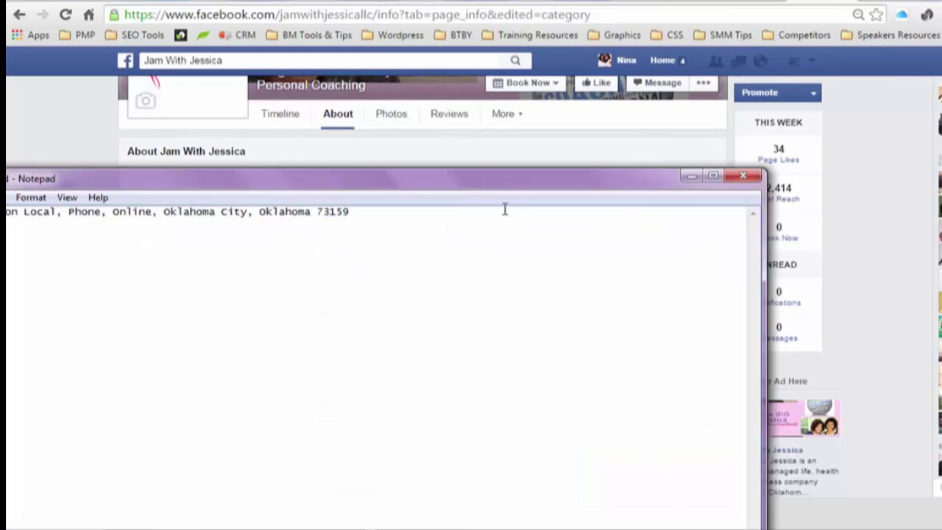
click(434, 148)
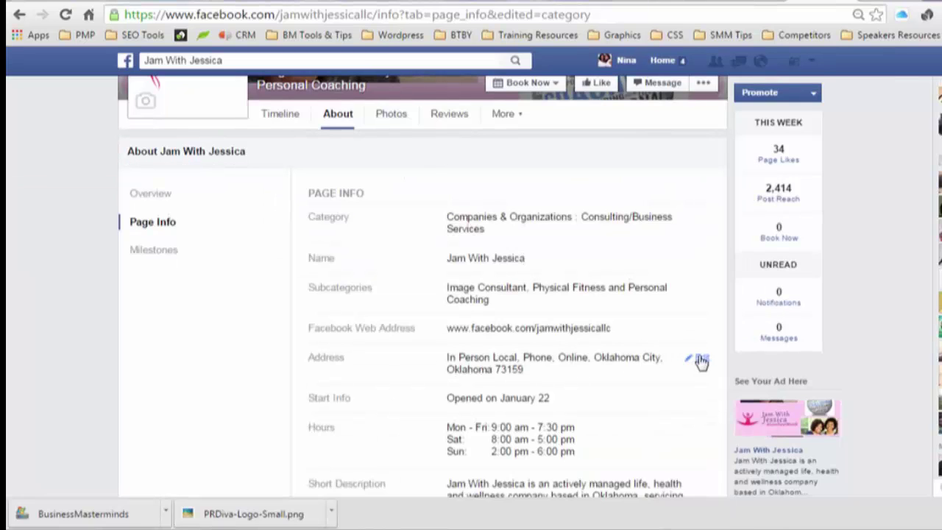
click(701, 361)
Clear the Oklahoma City and 73159 ZIP fields, choose No street address, and save
click(691, 377)
key(BackSpace)
key(BackSpace)
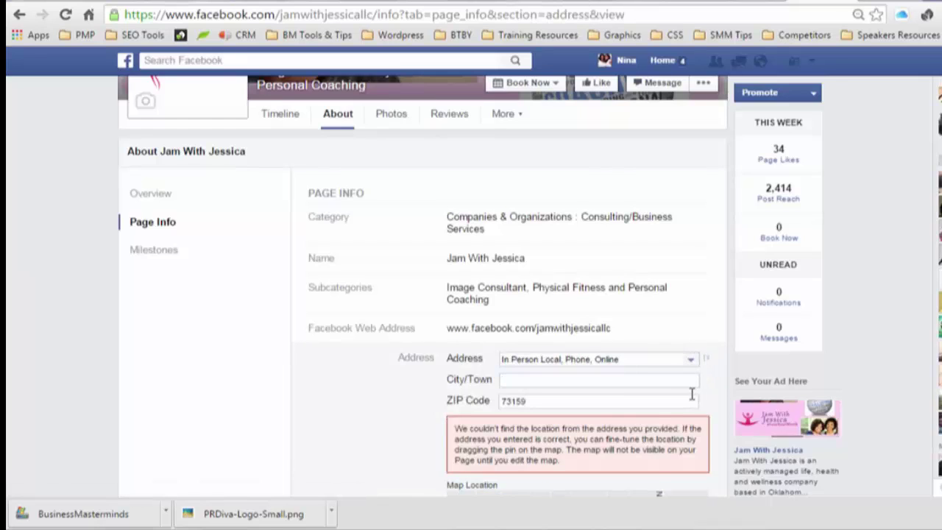
click(692, 401)
drag(692, 401, 453, 407)
key(BackSpace)
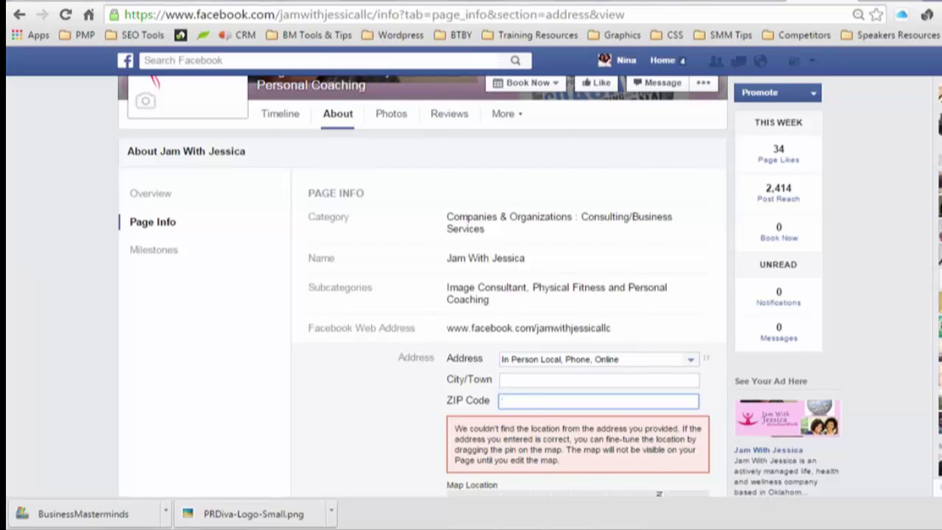
scroll(423, 294, down, 5)
scroll(423, 294, up, 3)
click(686, 241)
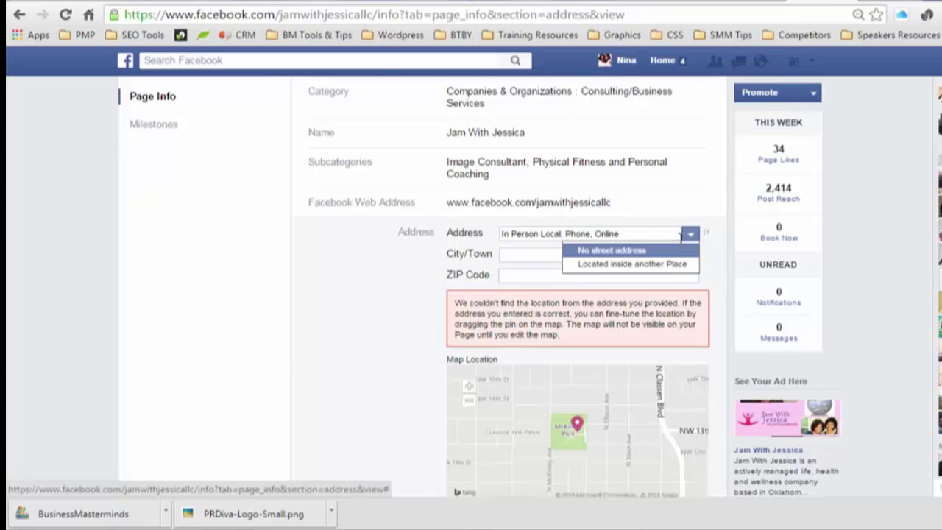
click(671, 251)
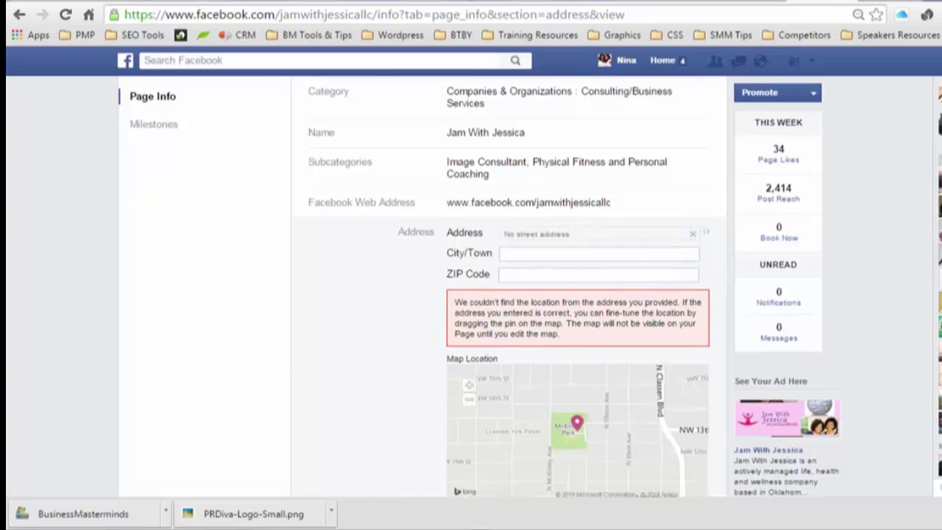
scroll(532, 295, down, 5)
click(512, 215)
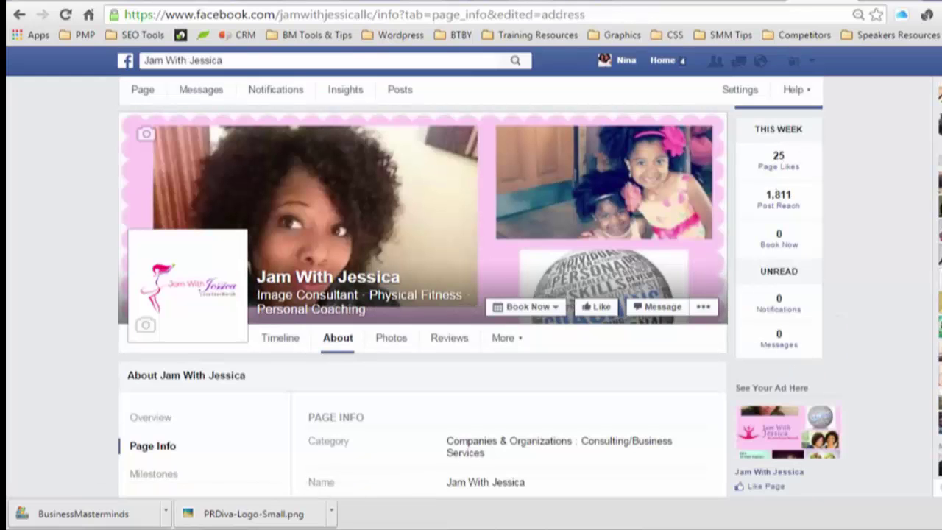
scroll(532, 295, down, 8)
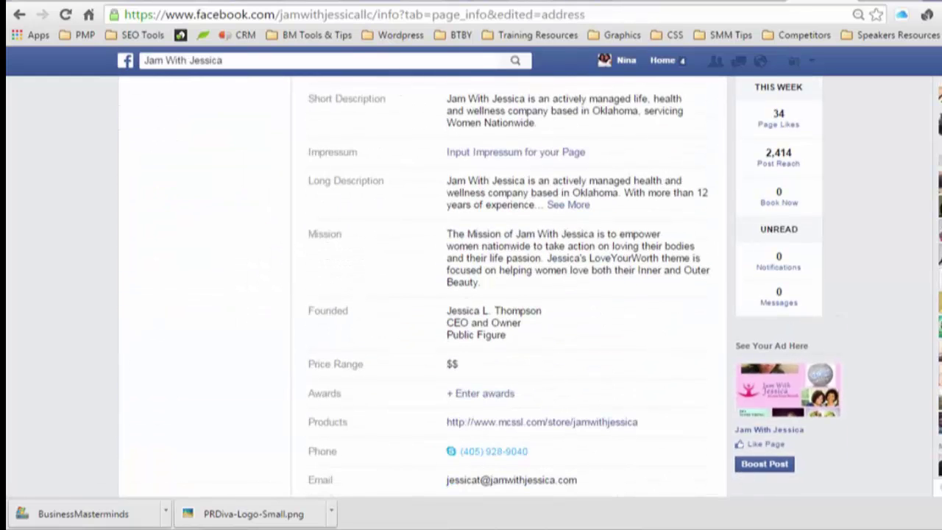
scroll(532, 295, up, 3)
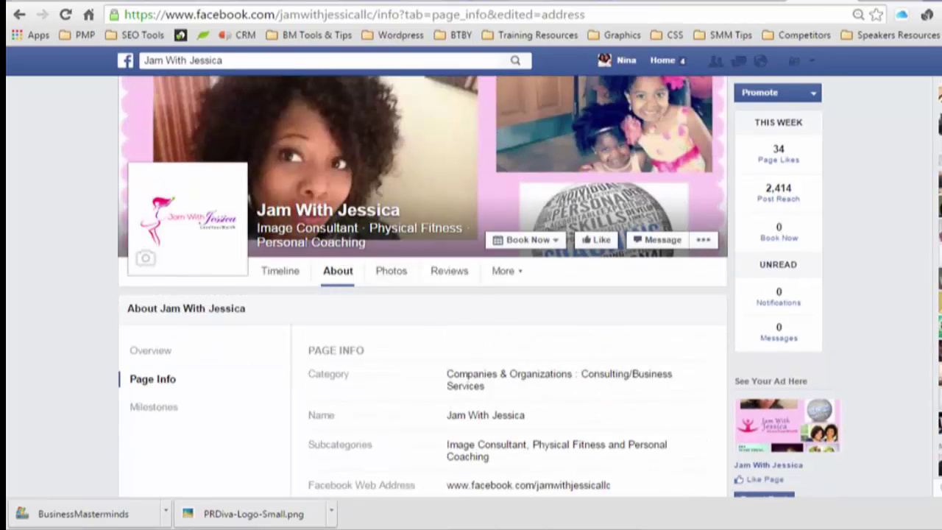
click(278, 278)
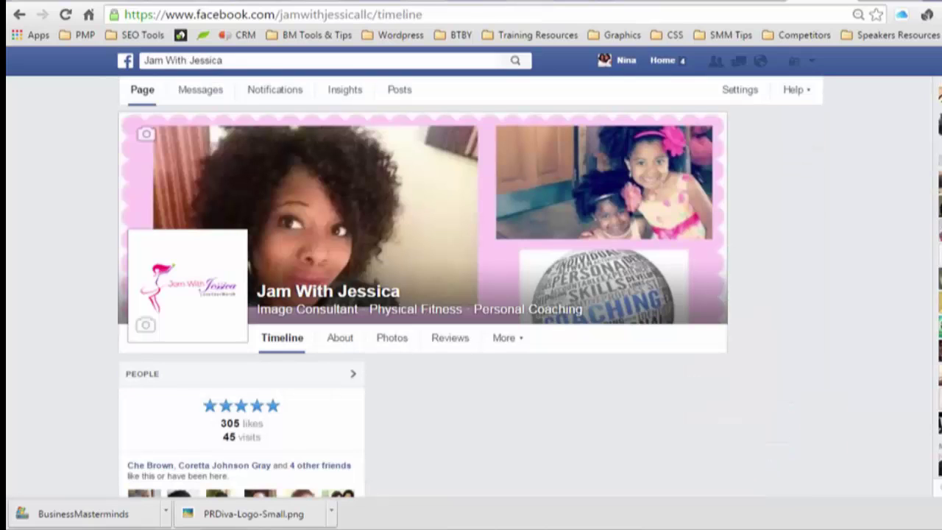
scroll(423, 302, down, 5)
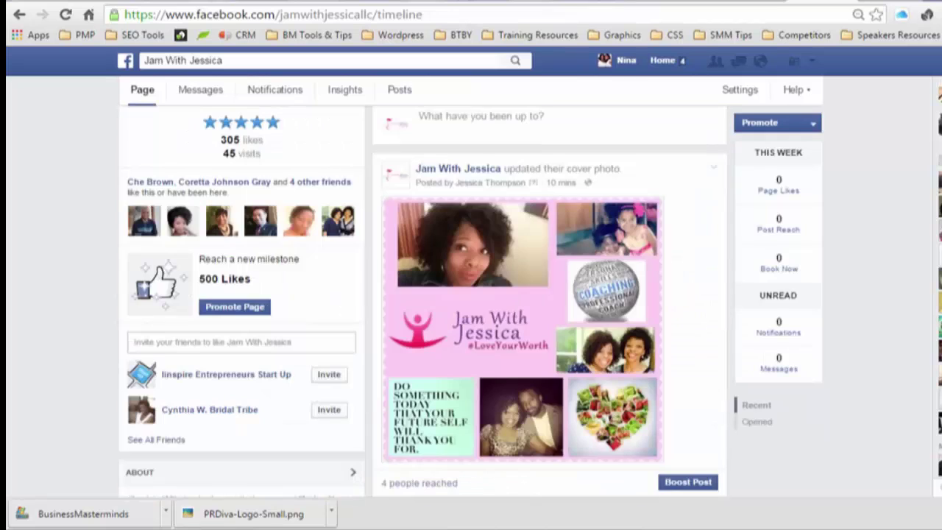
scroll(423, 301, up, 1)
scroll(423, 302, up, 3)
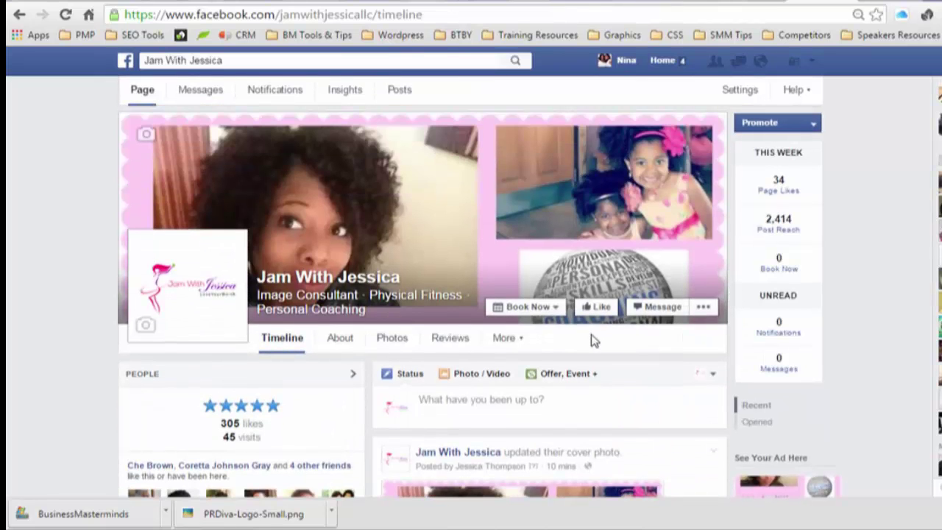
click(349, 346)
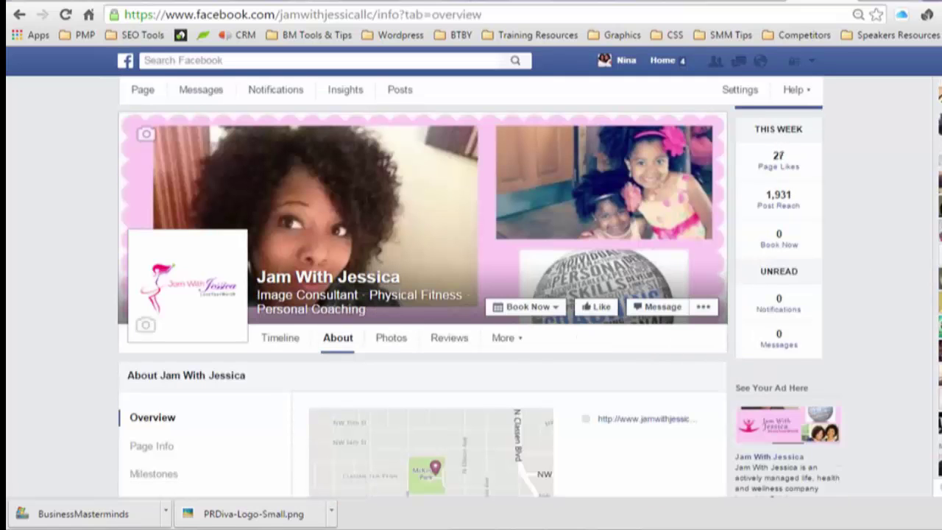
scroll(423, 295, down, 2)
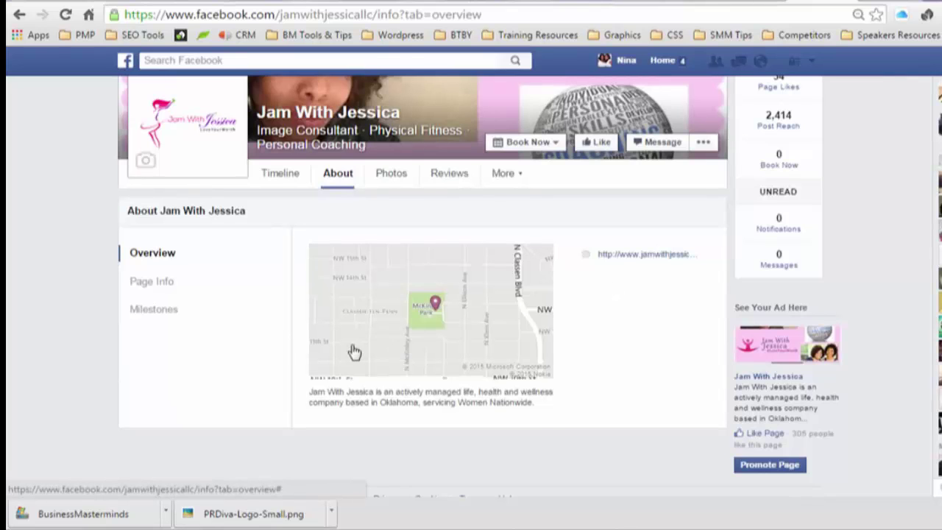
click(183, 284)
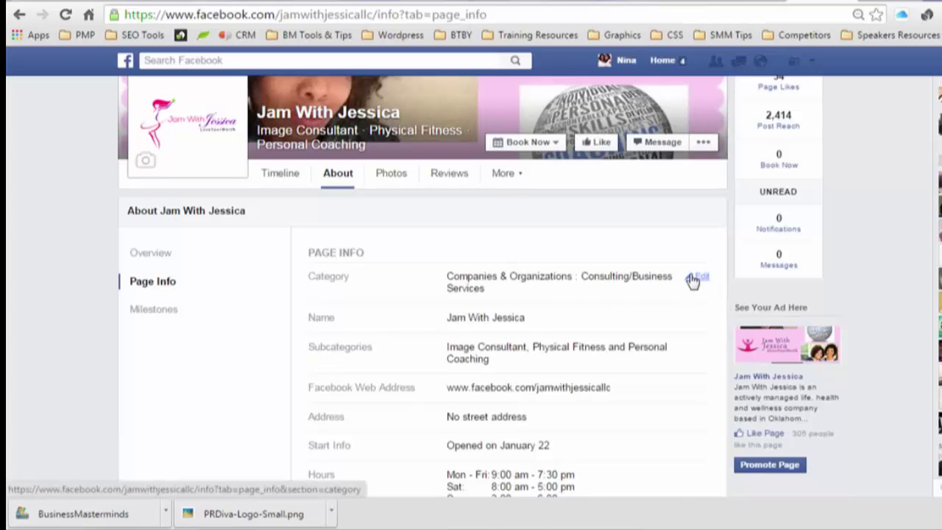
Replace the three subcategories with Professional Services, found by typing 'prof', and save
click(694, 279)
scroll(662, 280, down, 3)
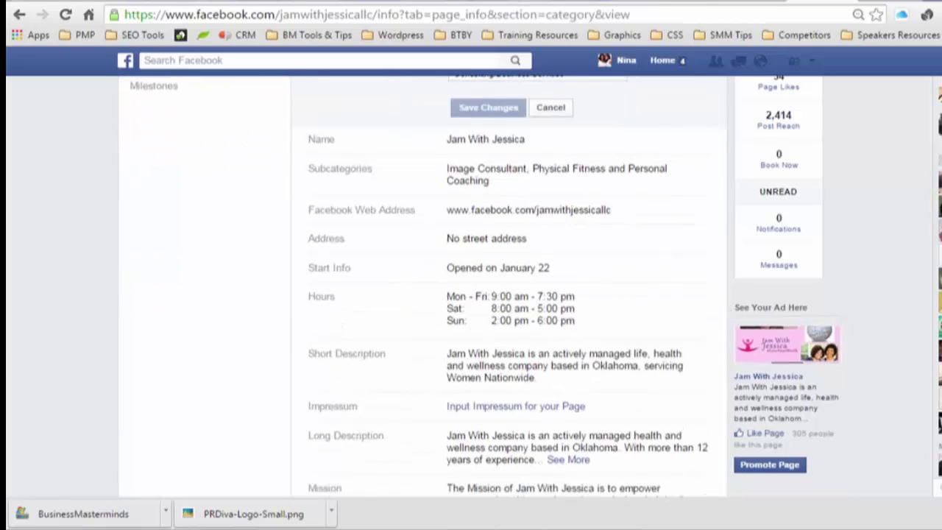
click(701, 172)
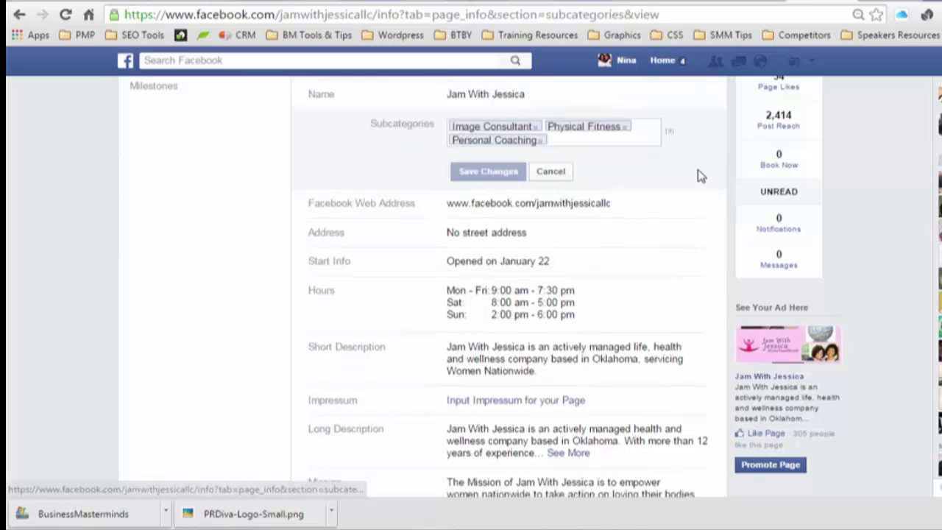
click(541, 140)
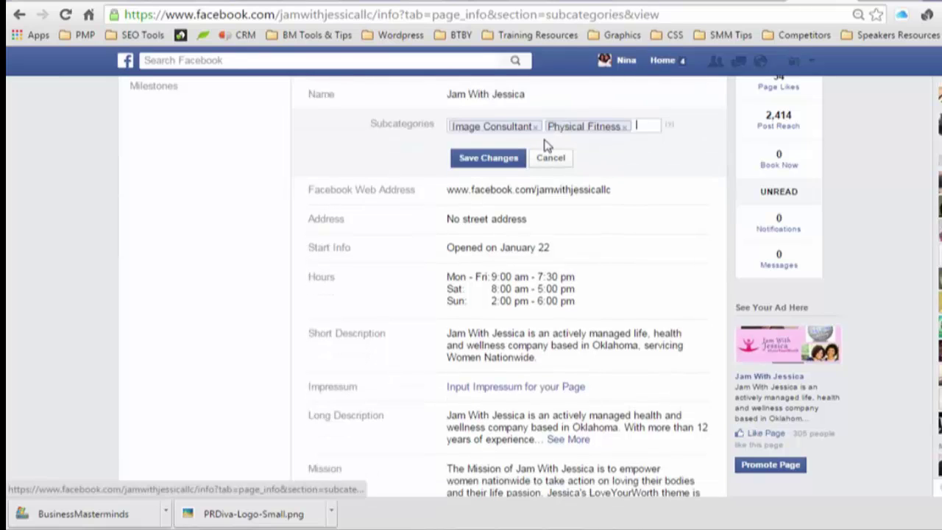
click(535, 127)
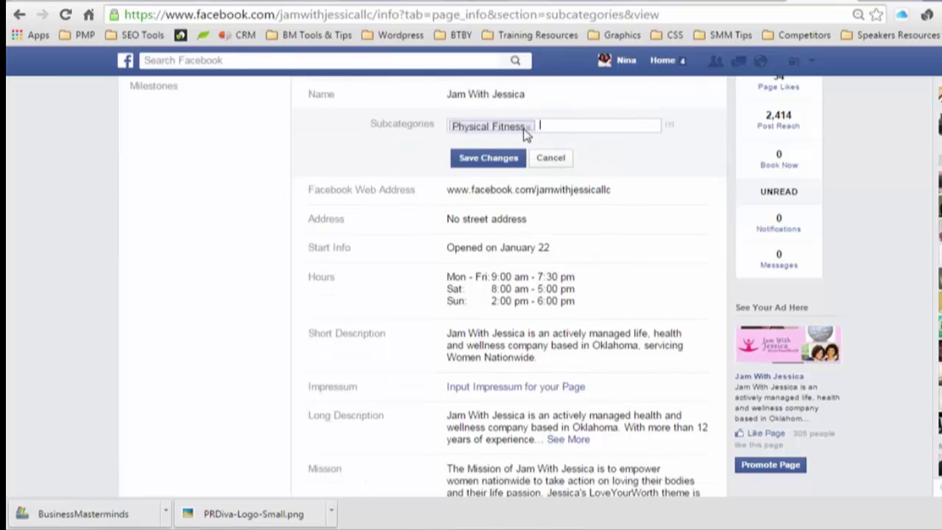
click(529, 128)
text(p)
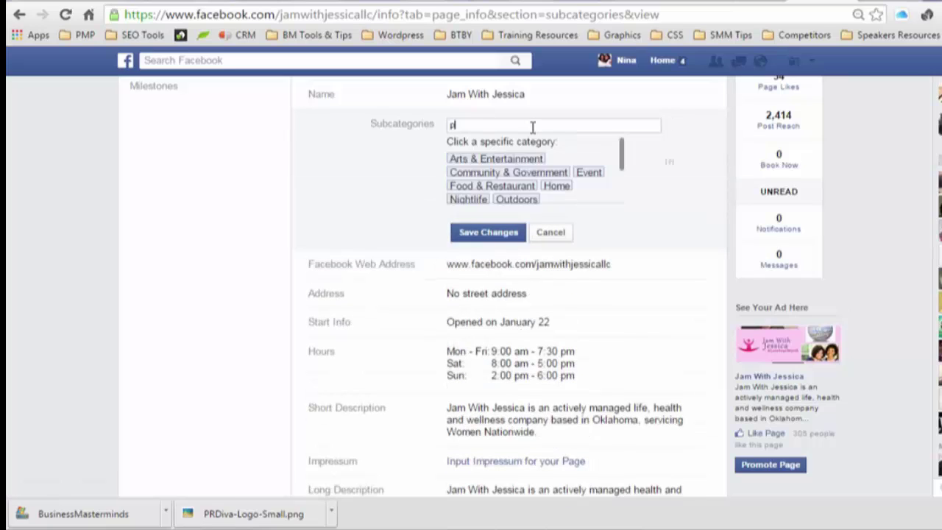
text(rof)
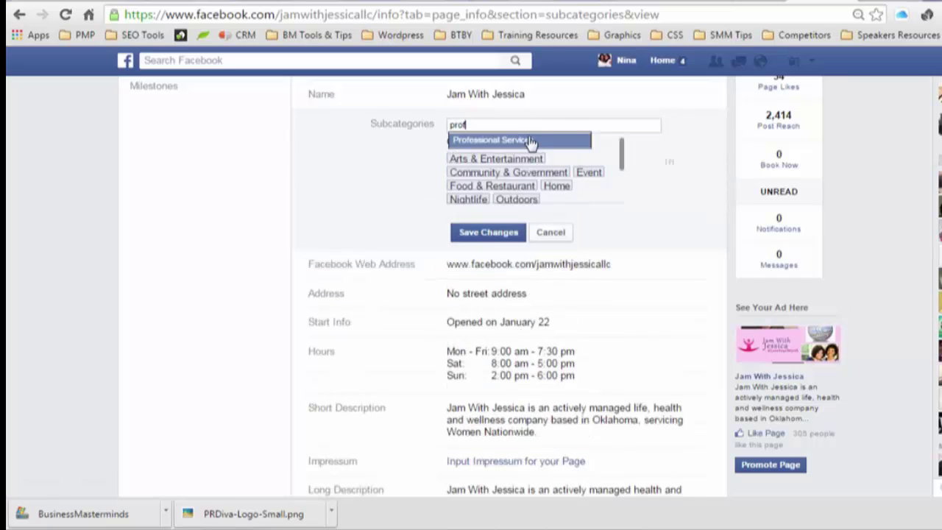
click(531, 141)
click(482, 241)
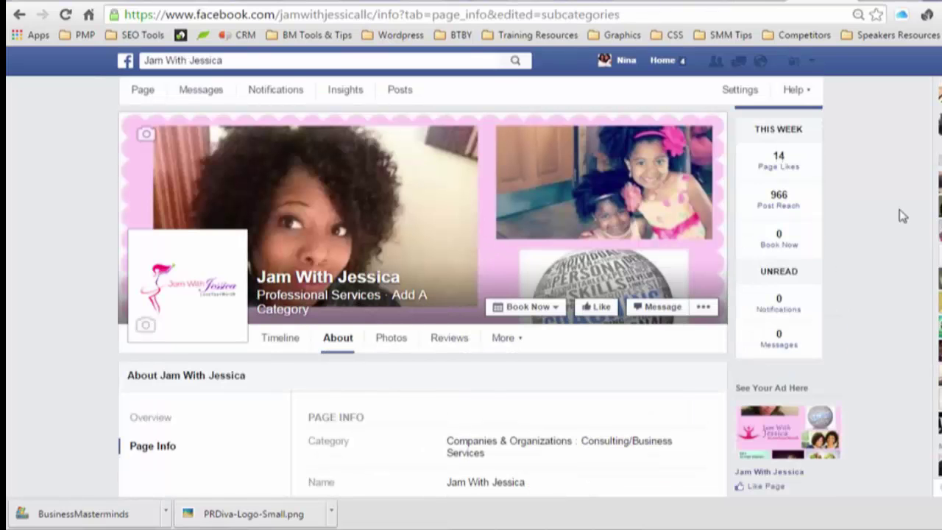
Check notifications, then highlight the Professional Services subcategory under the page name
scroll(866, 262, down, 3)
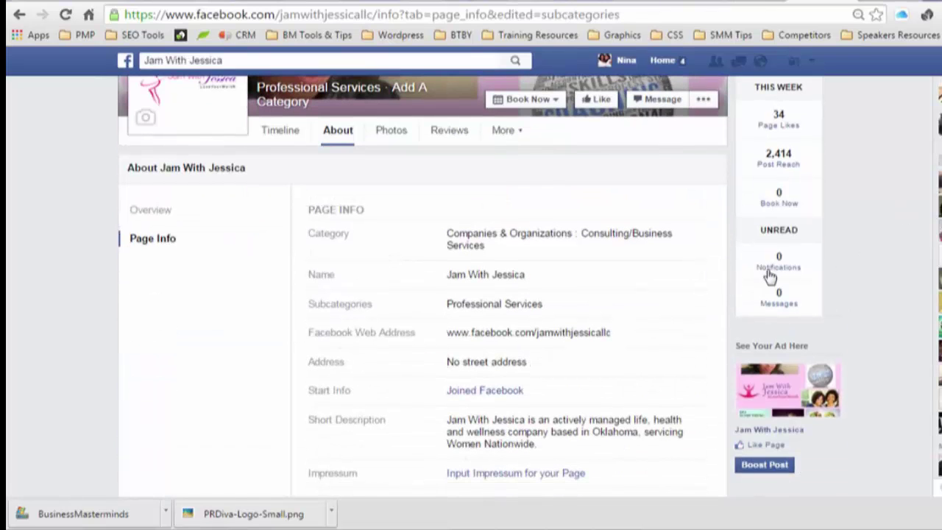
click(769, 276)
click(542, 206)
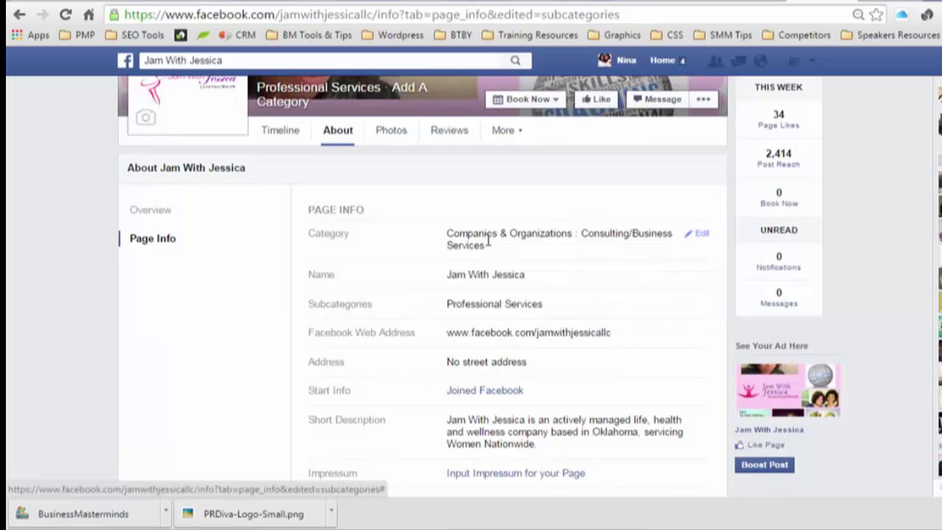
mouse_move(487, 242)
mouse_down()
mouse_move(439, 233)
mouse_move(489, 250)
mouse_up()
drag(446, 304, 549, 304)
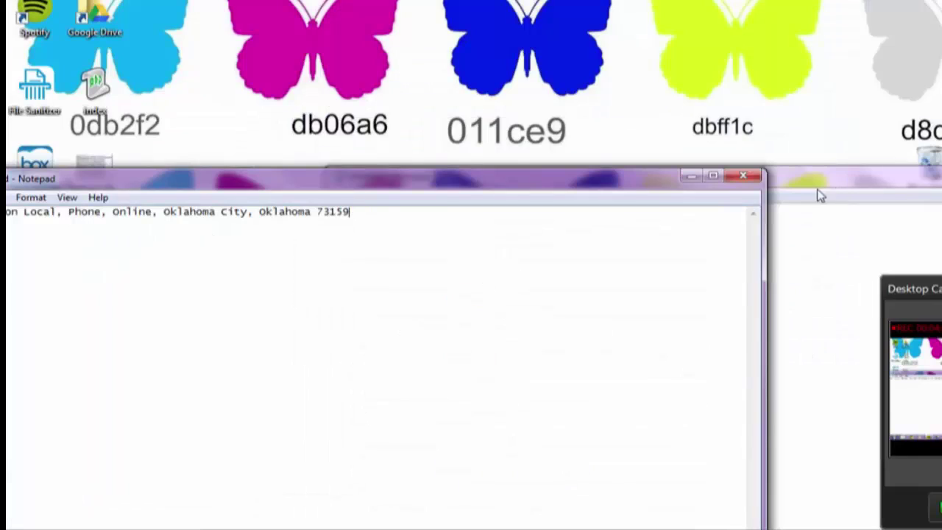
Minimize the address note and close the untitled requirements note with Don't Save
click(754, 177)
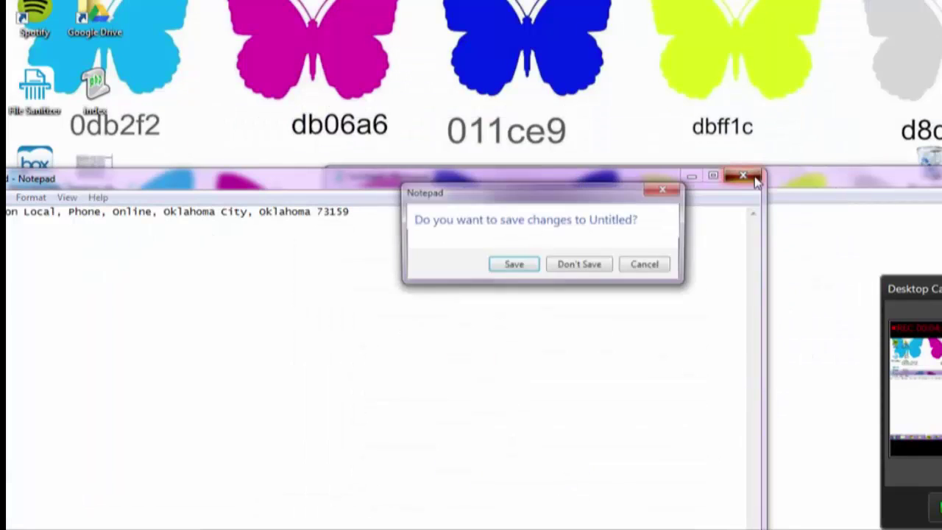
click(645, 265)
click(692, 179)
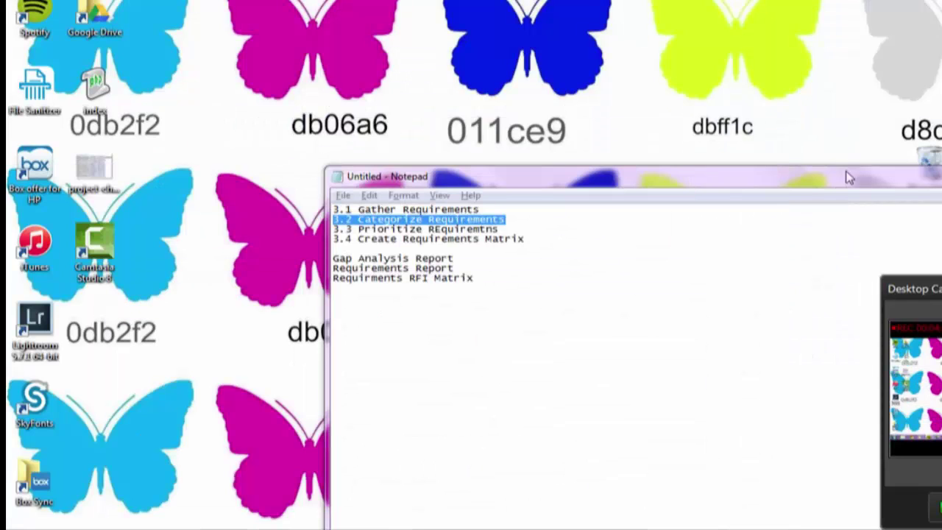
drag(842, 191, 639, 349)
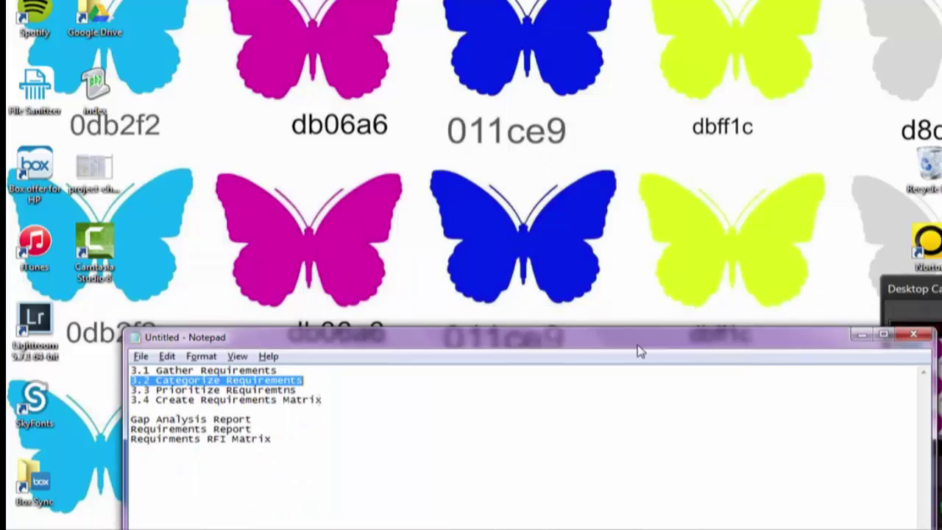
click(914, 335)
click(577, 264)
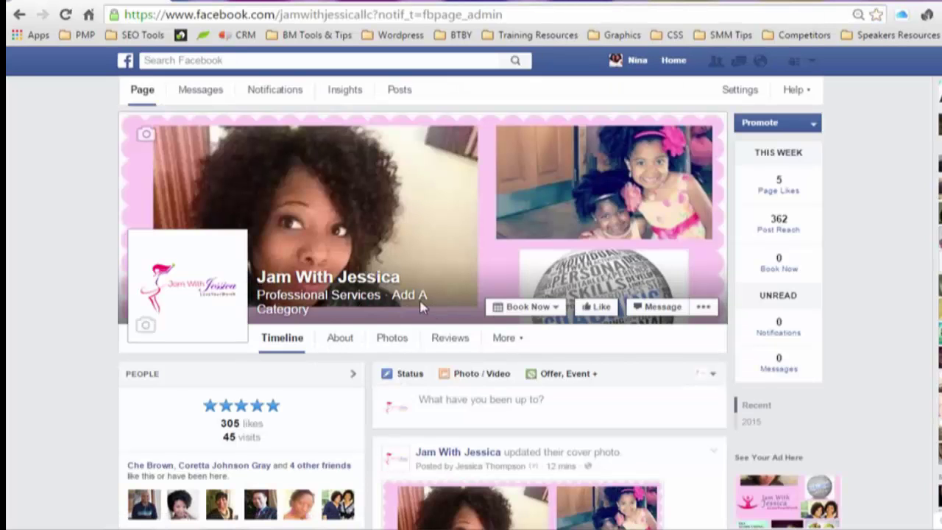
Open the Jam With Jessica About section and display its Page Info details
drag(310, 309, 257, 293)
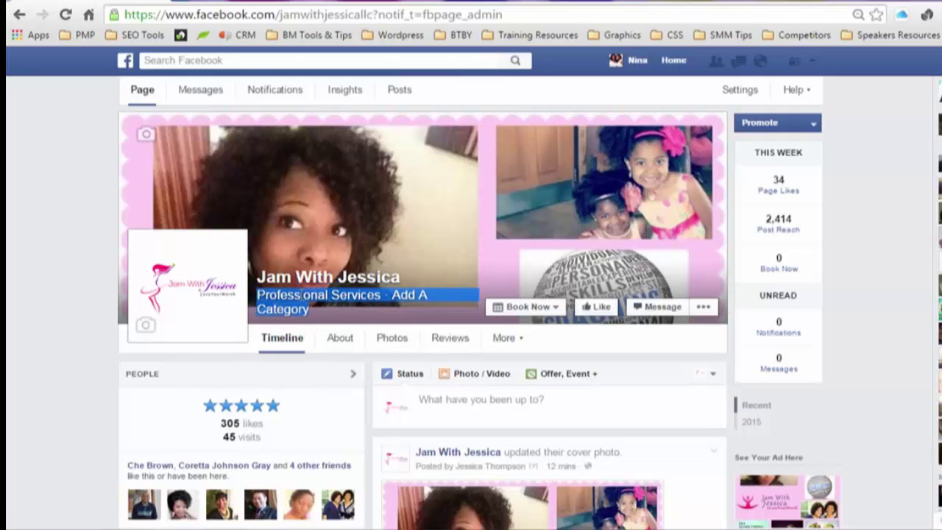
click(340, 340)
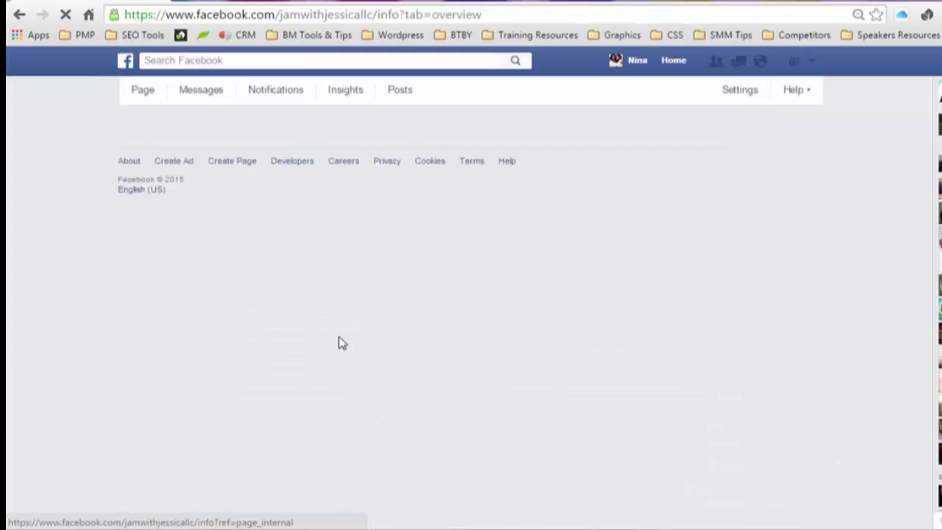
scroll(424, 294, down, 2)
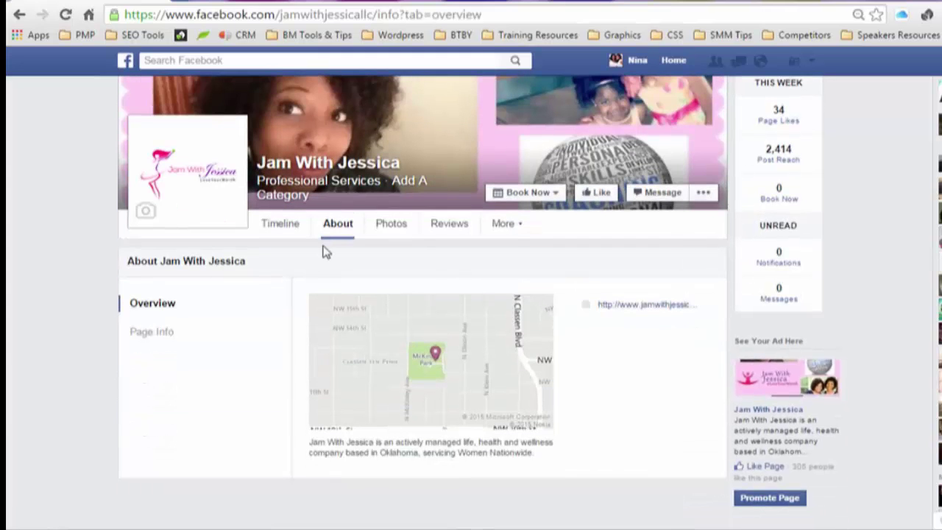
click(335, 234)
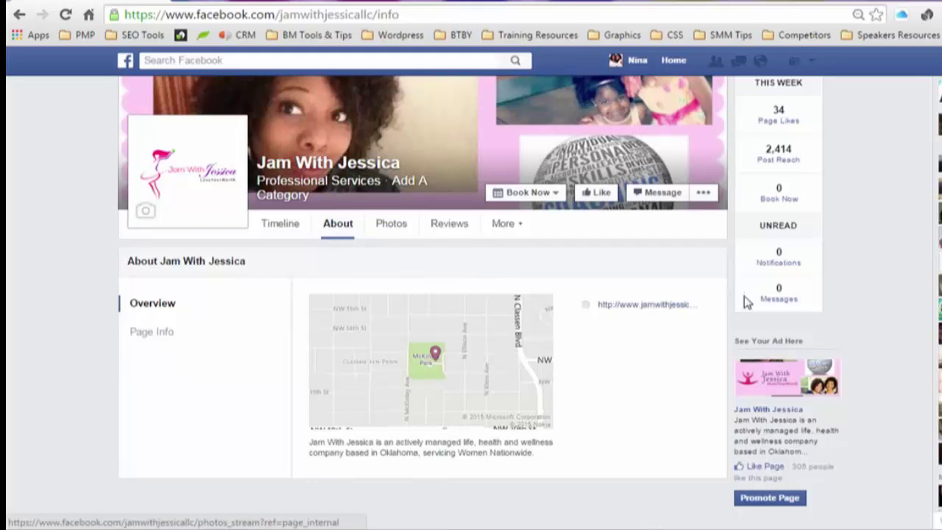
scroll(423, 294, down, 1)
click(181, 276)
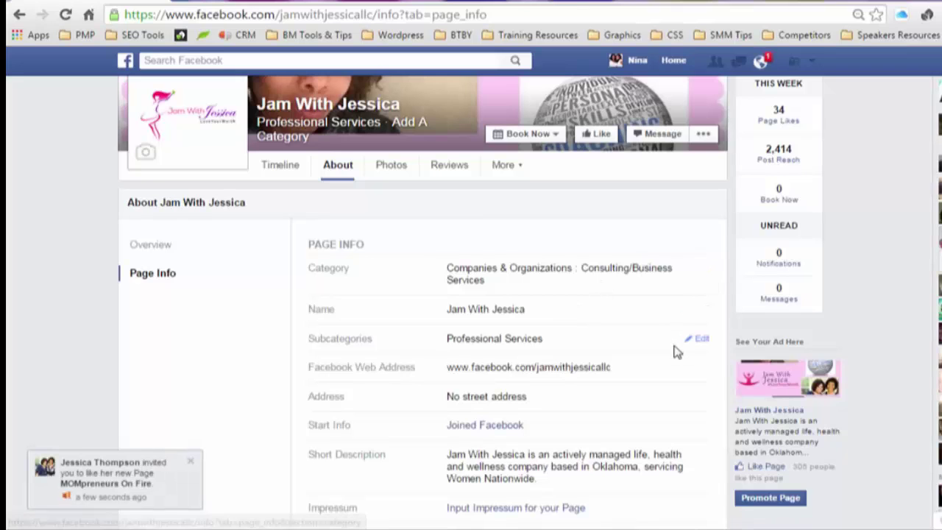
Try removing Professional Services from the page's subcategories and saving
click(696, 340)
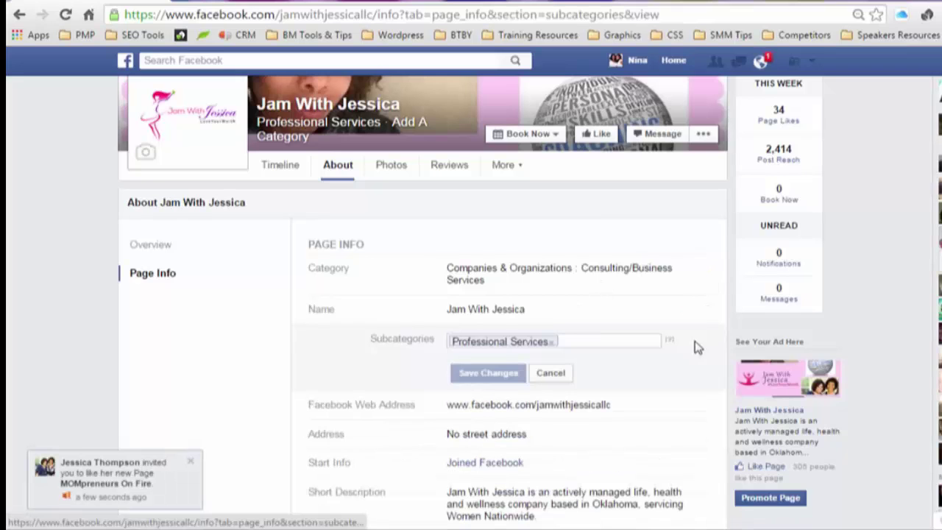
click(551, 342)
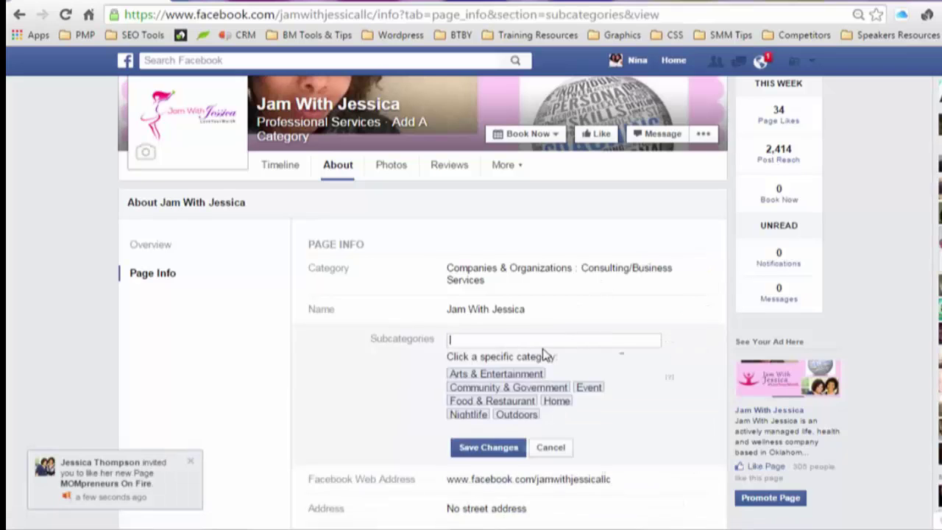
click(480, 447)
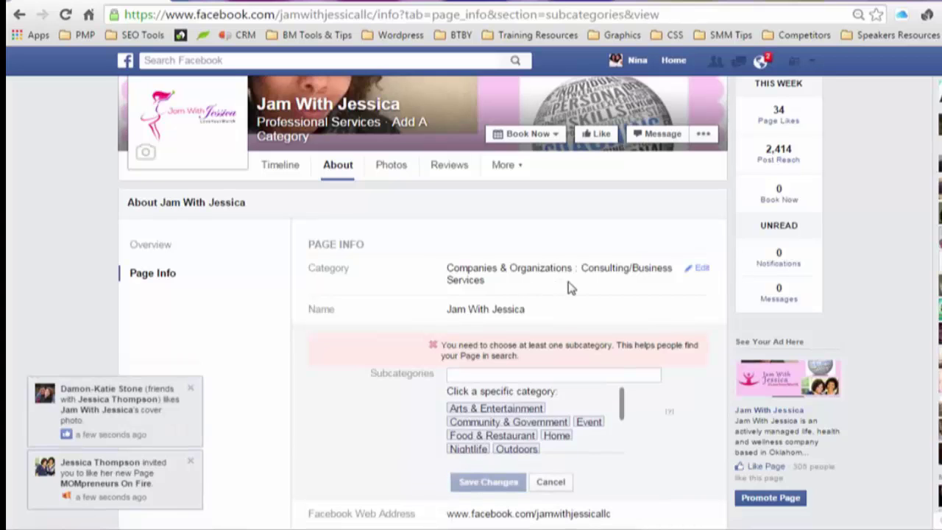
Discard the subcategory edit and save the main category as People : Public Figure
click(703, 270)
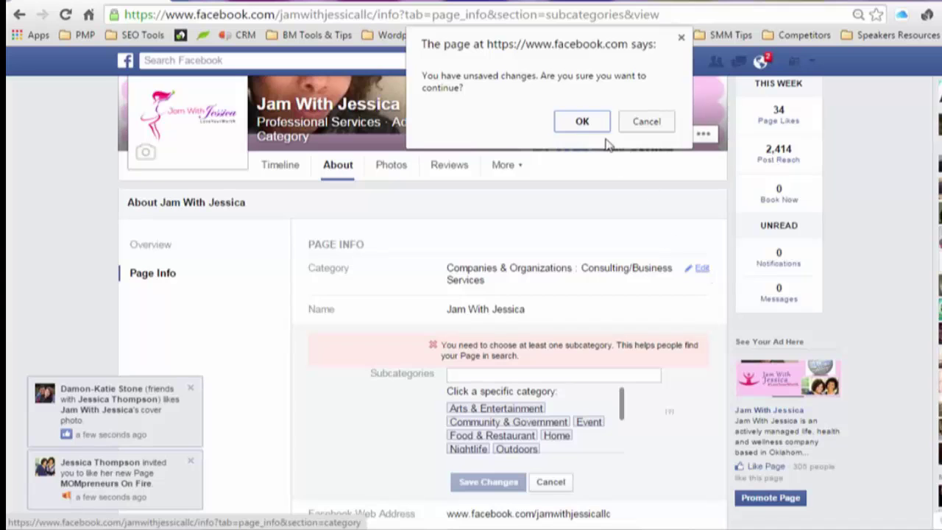
click(581, 121)
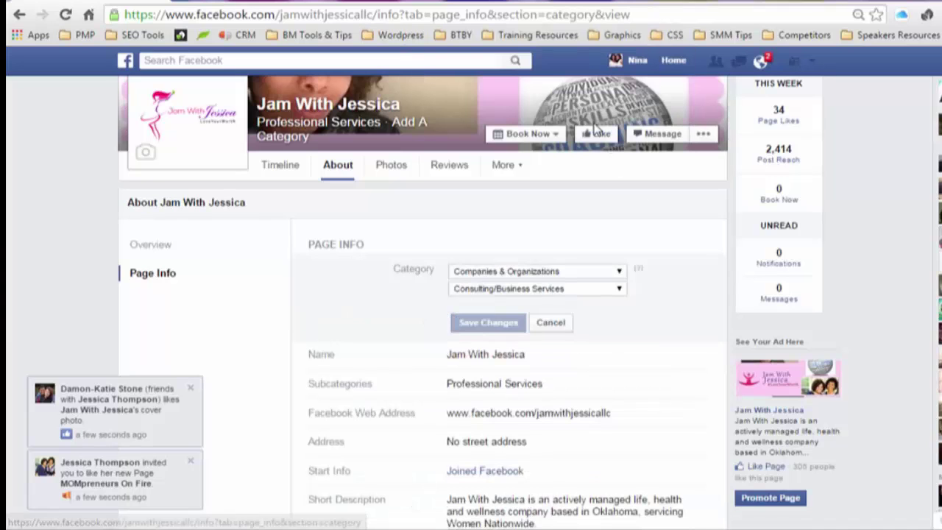
click(617, 272)
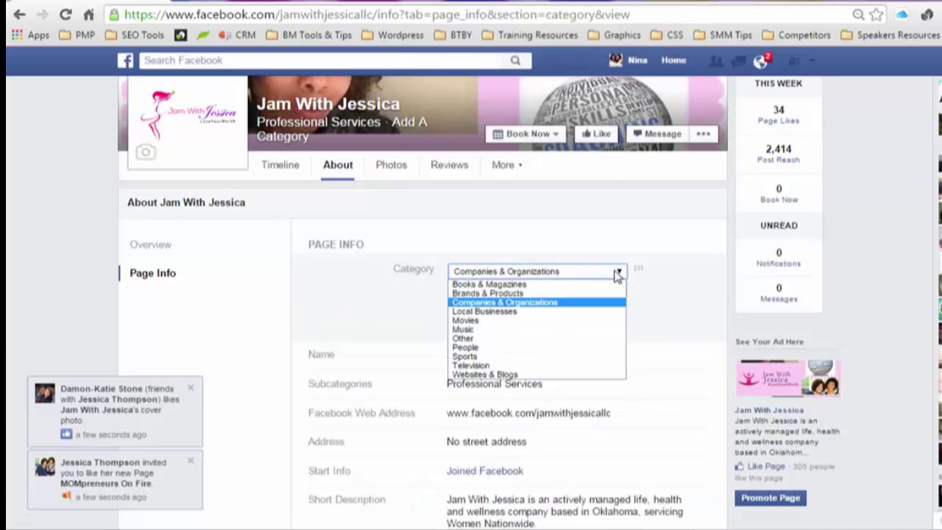
click(589, 347)
click(621, 292)
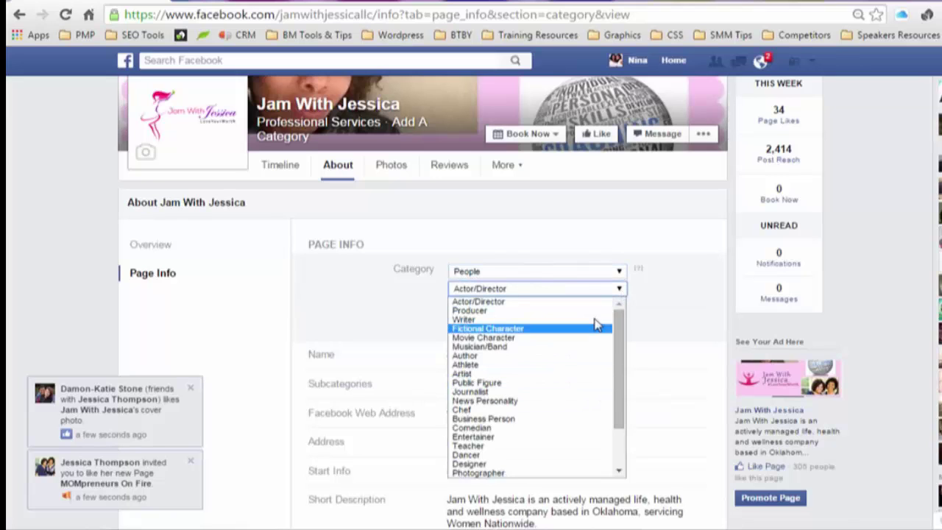
click(608, 384)
click(475, 326)
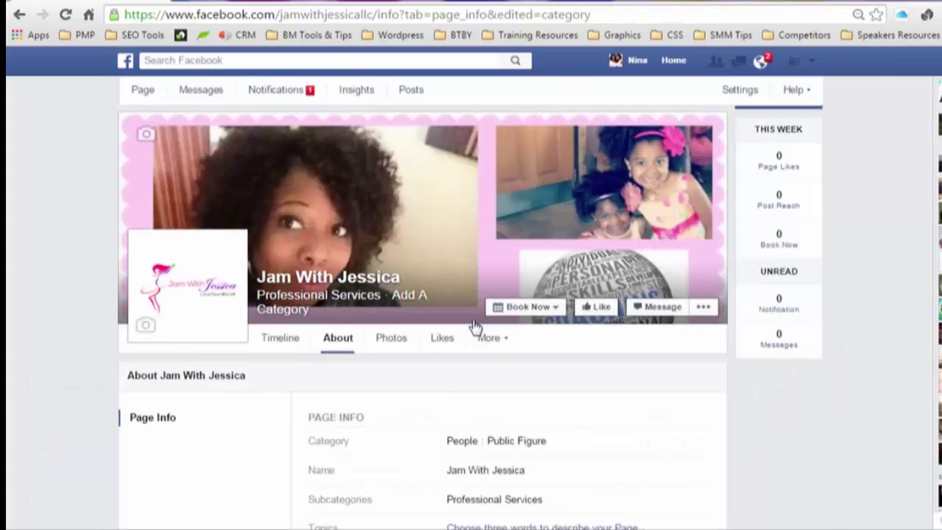
Remove the Professional Services tag from the header categories and save
click(409, 297)
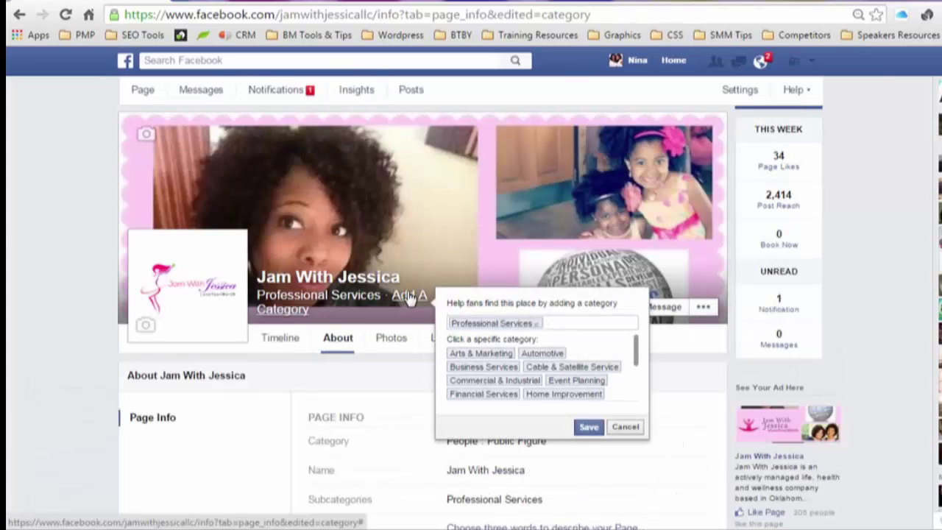
click(537, 323)
click(585, 426)
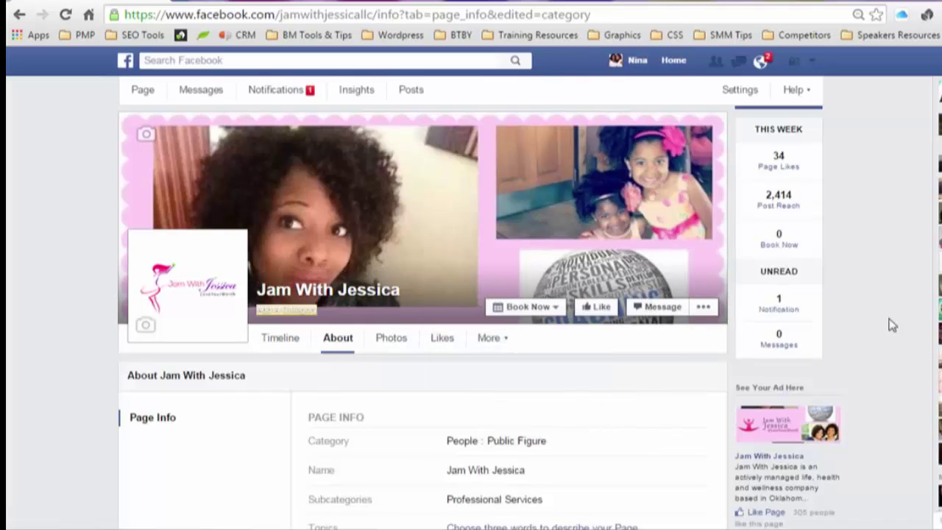
Return to the Timeline and check that Public Figure appears under the page name
scroll(471, 295, down, 3)
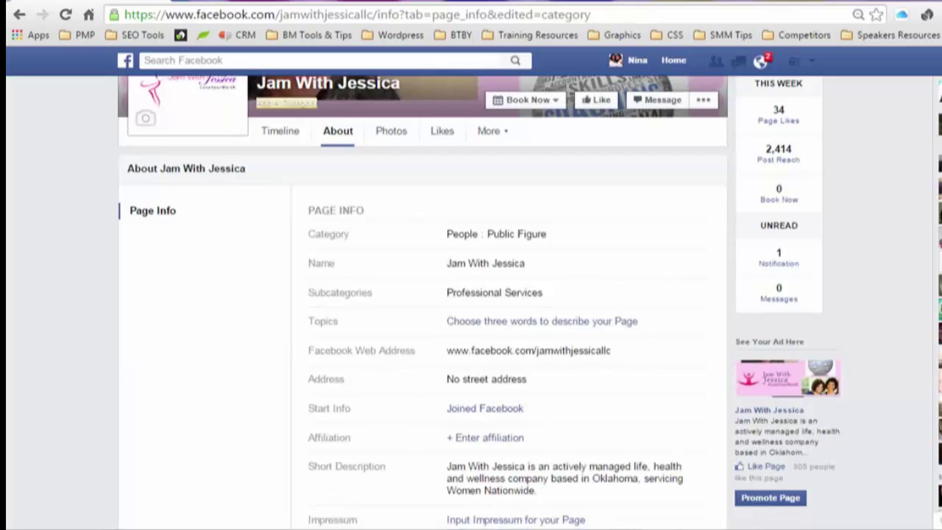
click(272, 137)
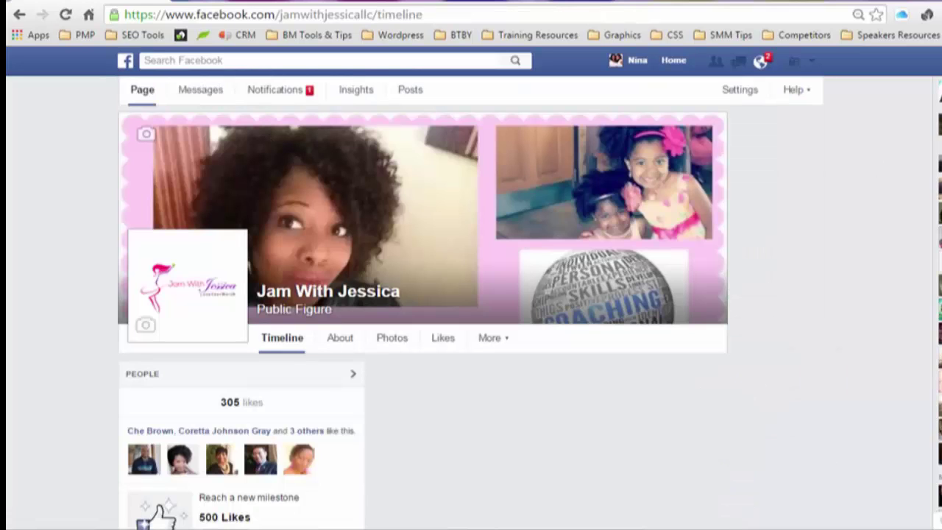
drag(346, 320, 257, 309)
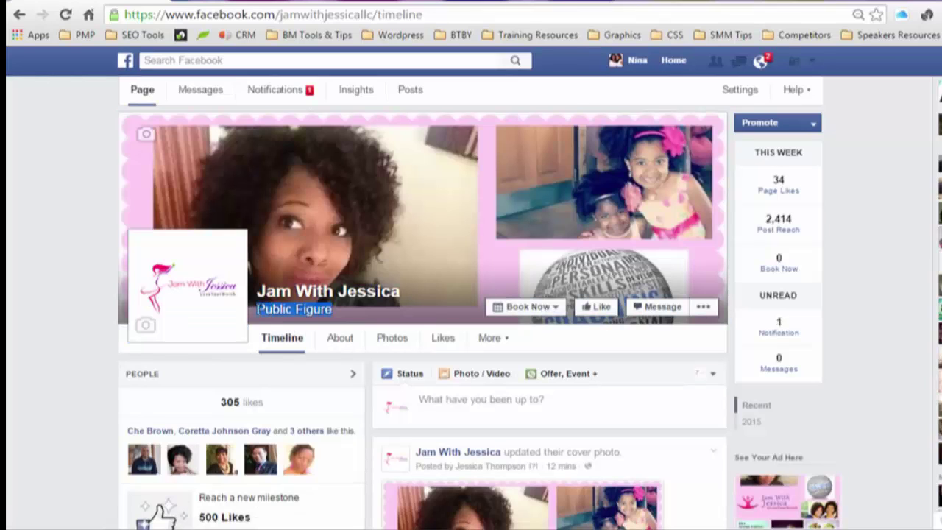
From the About tab's Page Info, open the Address editor for Jam With Jessica
click(342, 341)
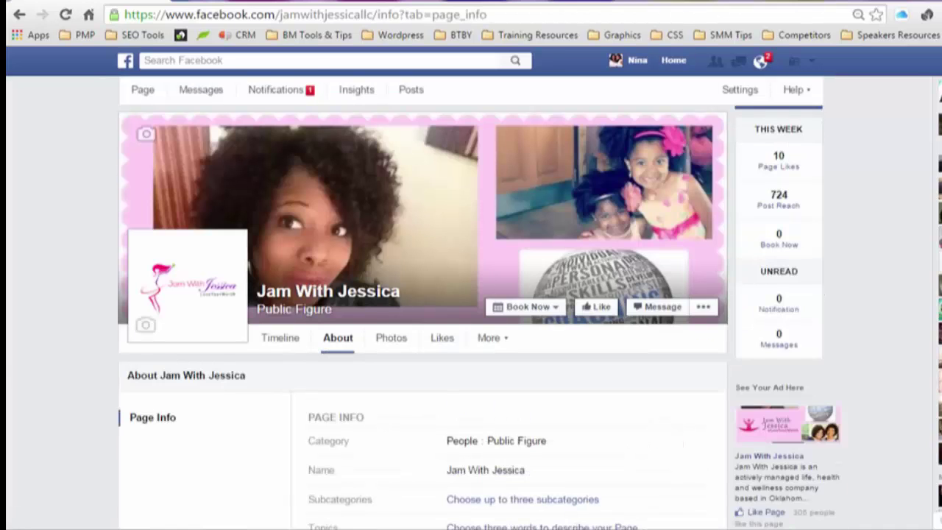
scroll(424, 294, down, 4)
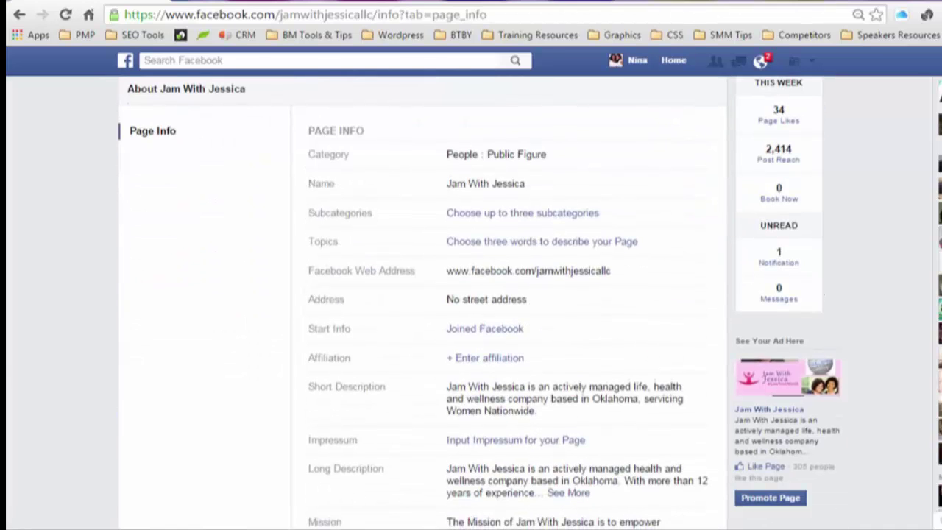
scroll(423, 302, down, 1)
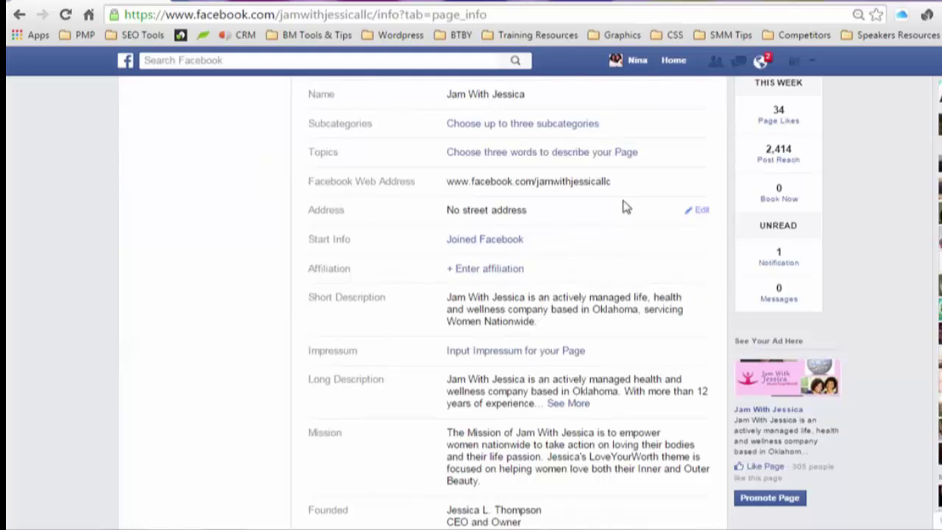
click(702, 211)
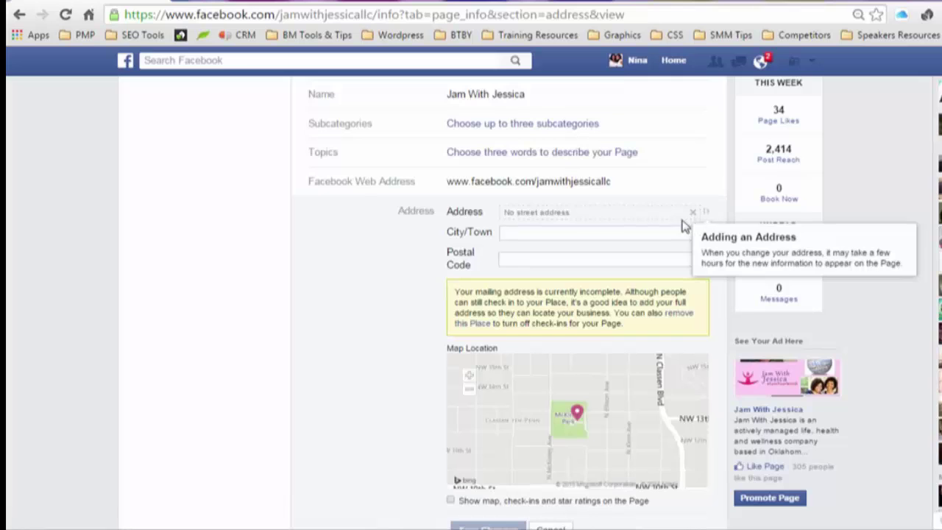